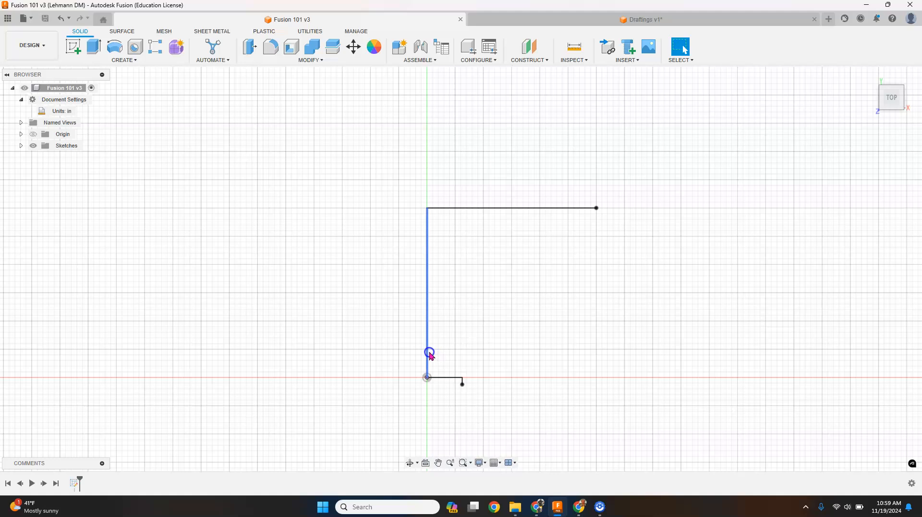
- Edit the existing sketch and draw a 1/2 in horizontal line rightward from the free lower end of its short 1/8 in segment
right_click(429, 354)
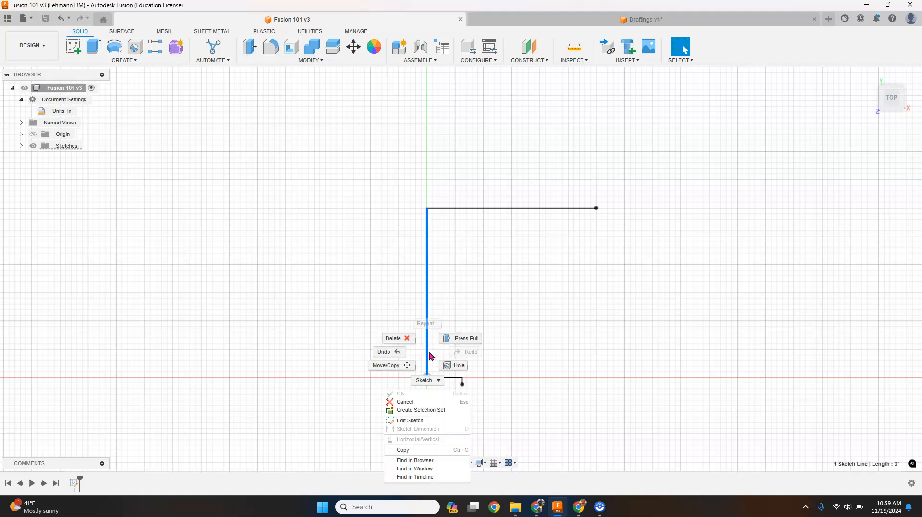
click(411, 421)
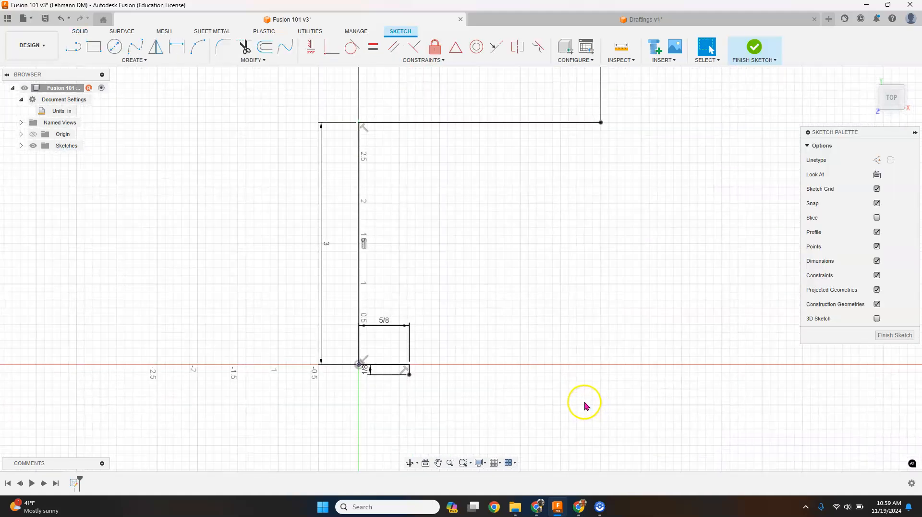
scroll(483, 369, up, 1)
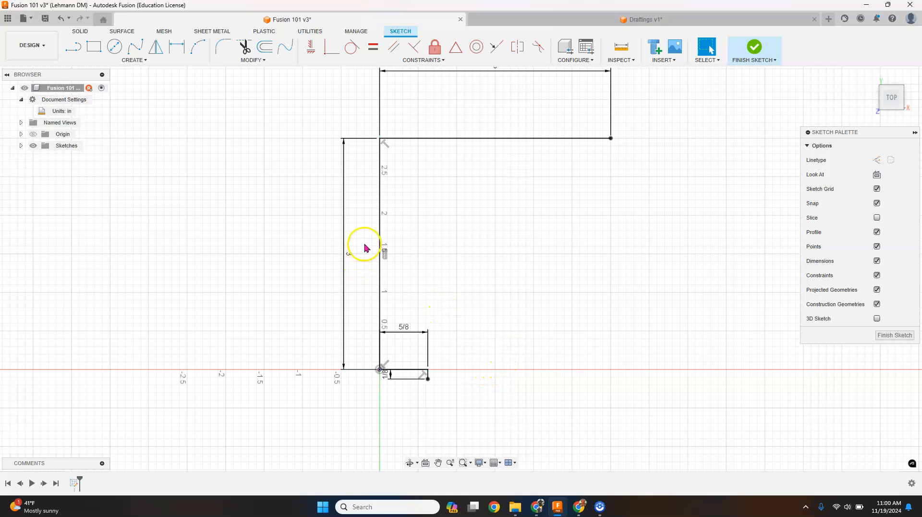
key(l)
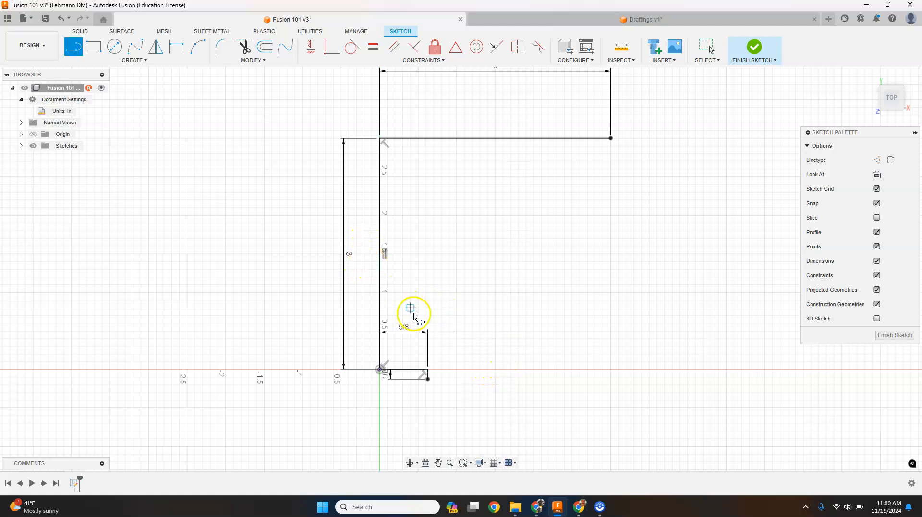
click(427, 379)
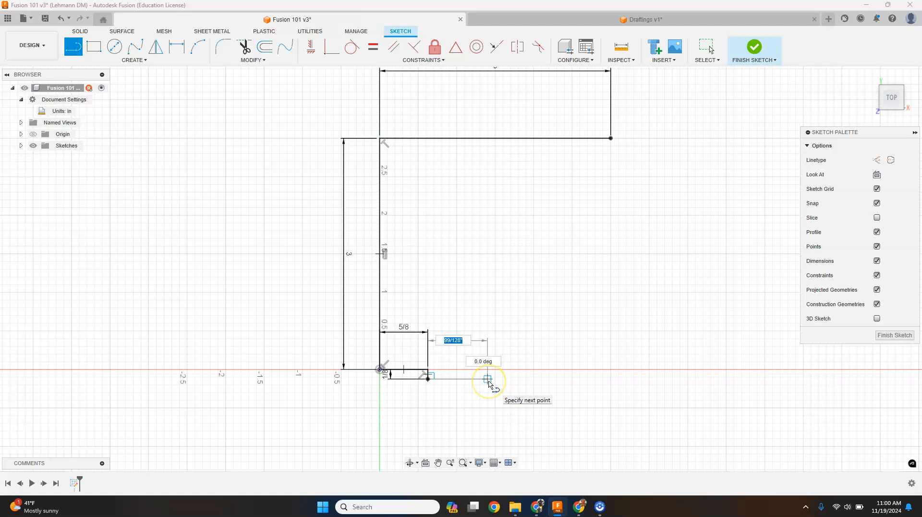
text(1/2)
key(Tab)
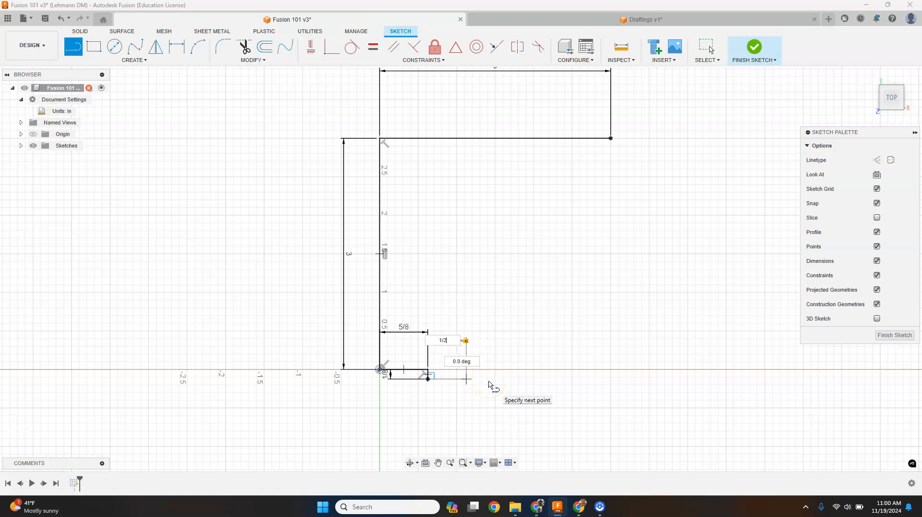
key(Return)
key(Escape)
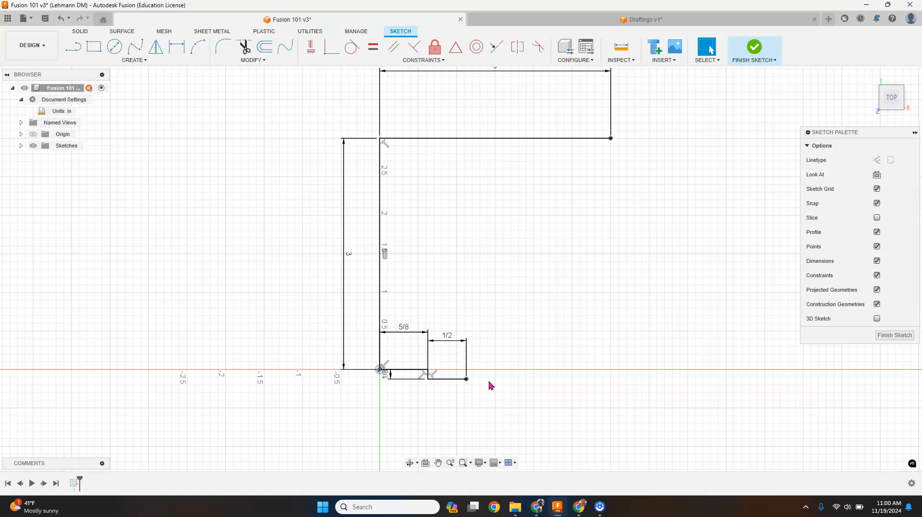
- Continue the notched profile with a 1/8 in vertical line up to the X axis and a 1/2 in line rightward along it
key(l)
click(467, 379)
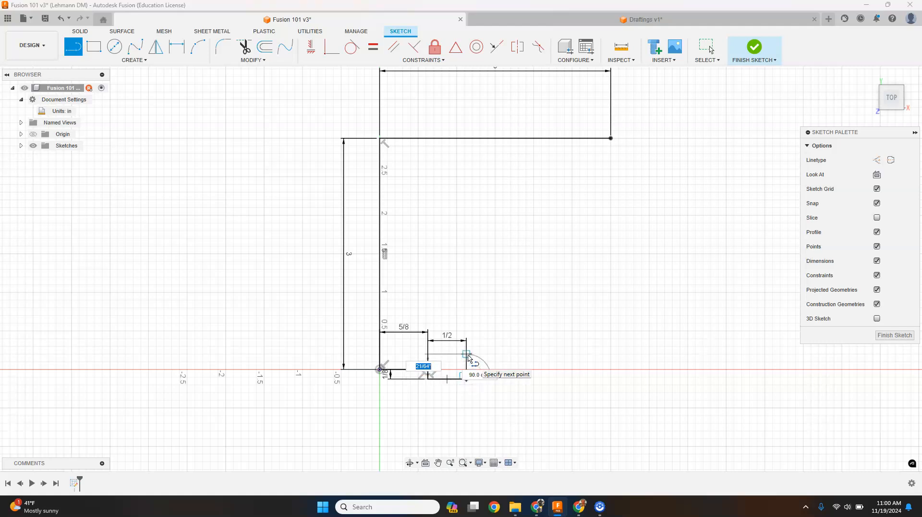
text(1/8)
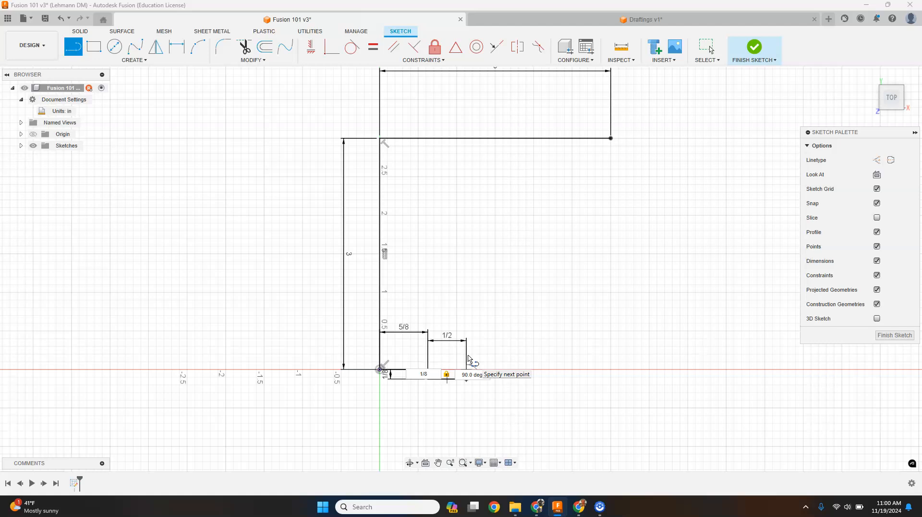
key(Return)
key(Escape)
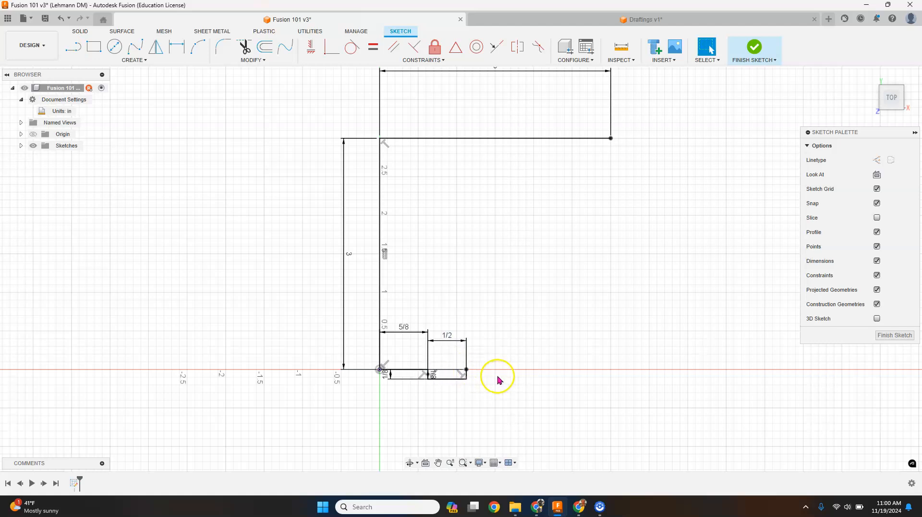
key(l)
click(467, 369)
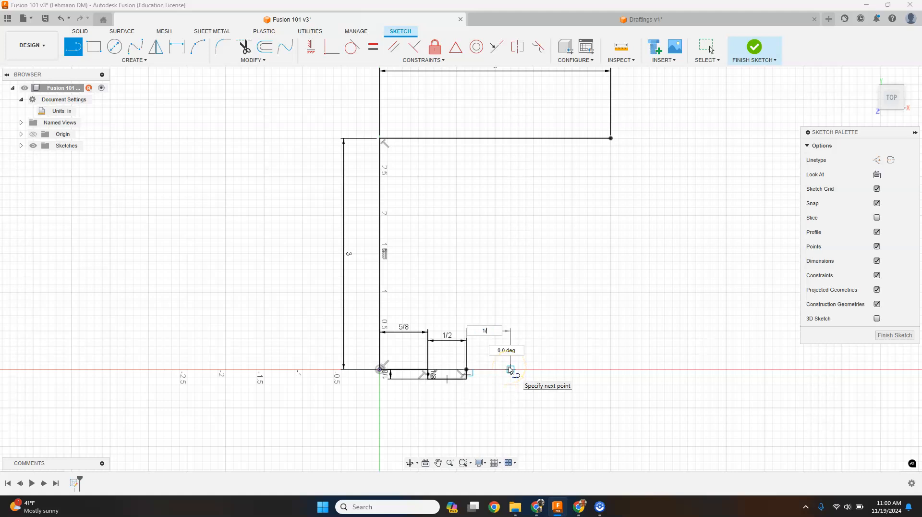
key(Return)
key(Escape)
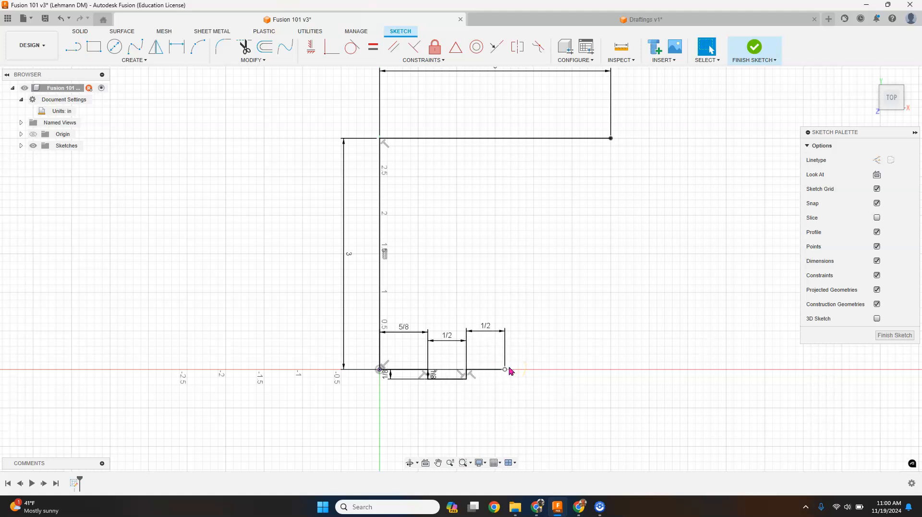
- Draw a 1/8 in vertical line downward from the free end of the 1/2 in segment on the axis
key(l)
click(504, 370)
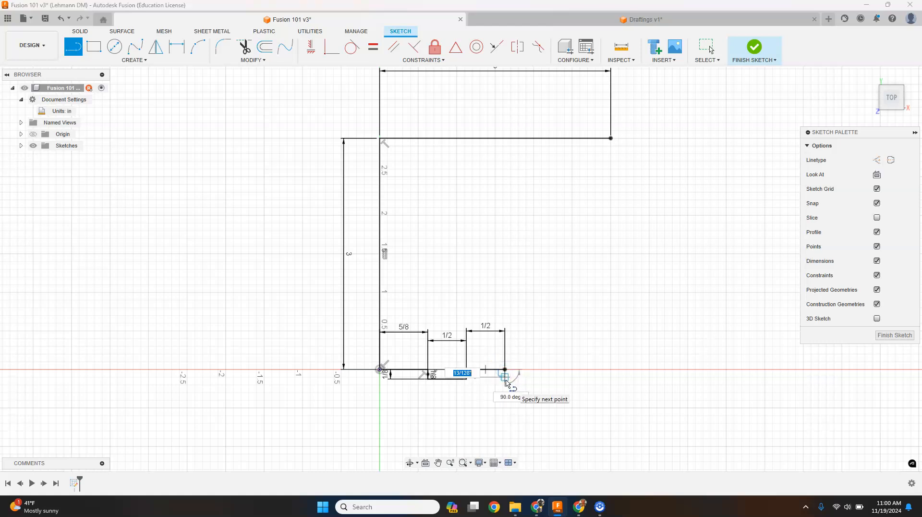
text(1/8)
key(Return)
key(Escape)
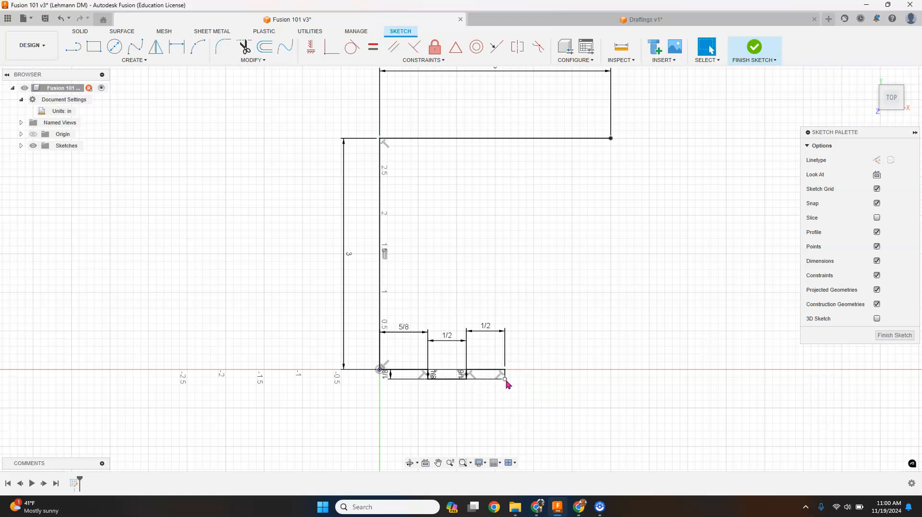
- Draw a 1/2 in horizontal line rightward from the lower end of the second downward segment to form the second tab's base
click(506, 352)
key(Escape)
key(l)
click(505, 379)
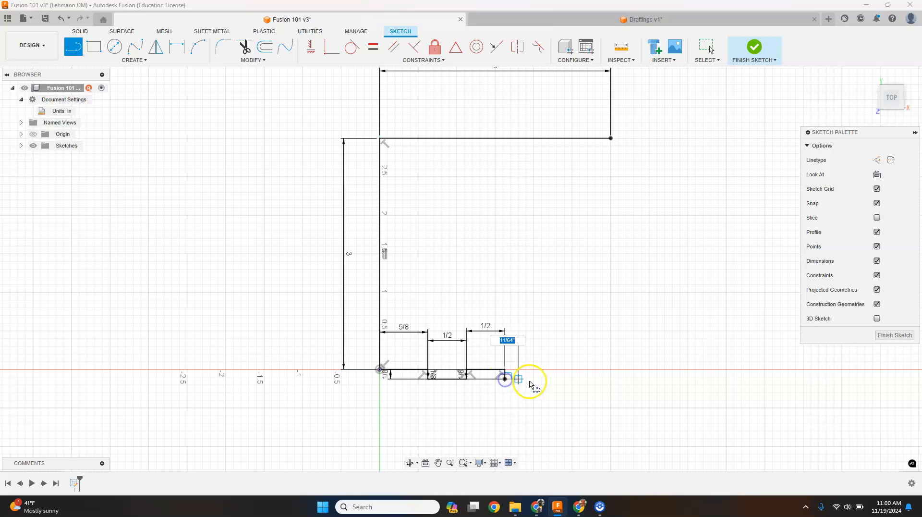
text(1/)
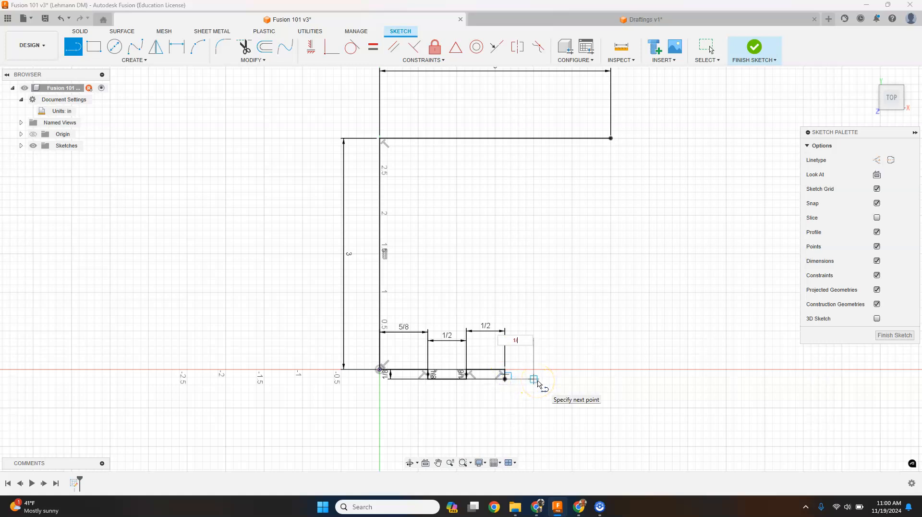
text(2)
key(Return)
key(Escape)
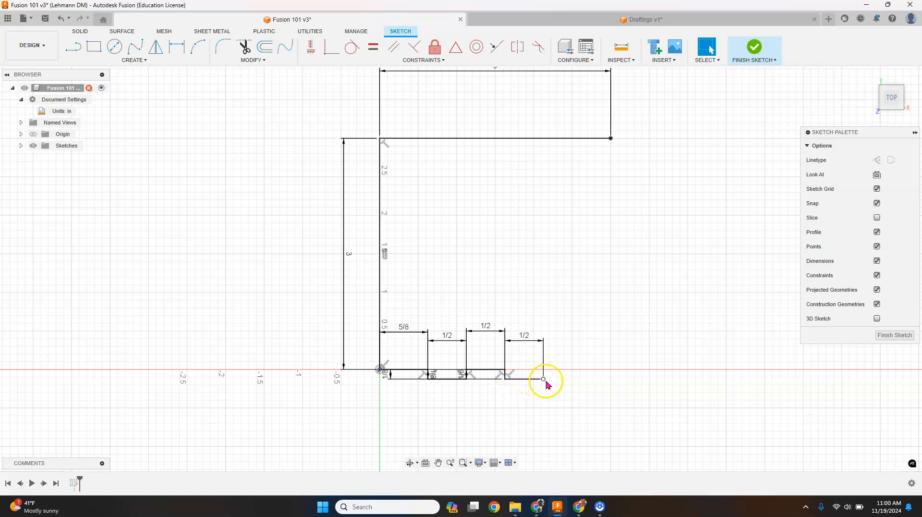
- Close the second tab with a 1/8 in vertical line up to the axis and add a 1/2 in line rightward along the axis
key(l)
click(544, 379)
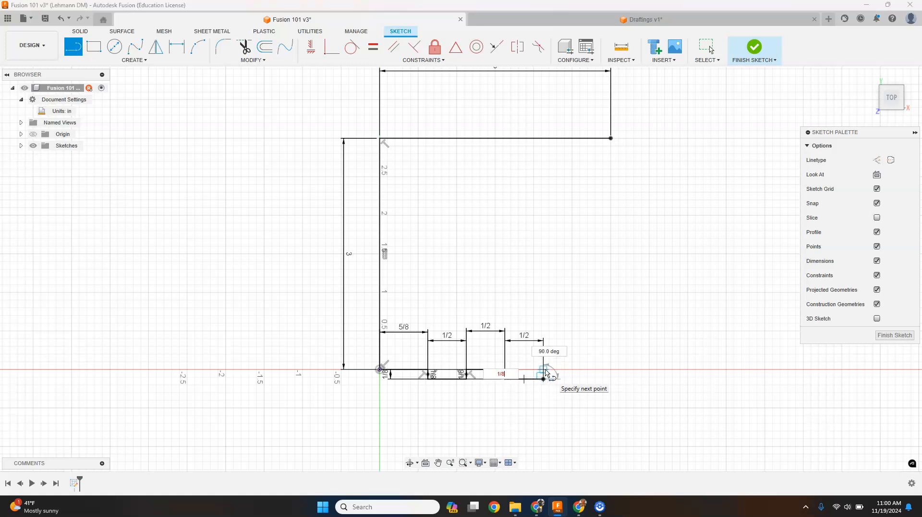
key(Return)
key(Escape)
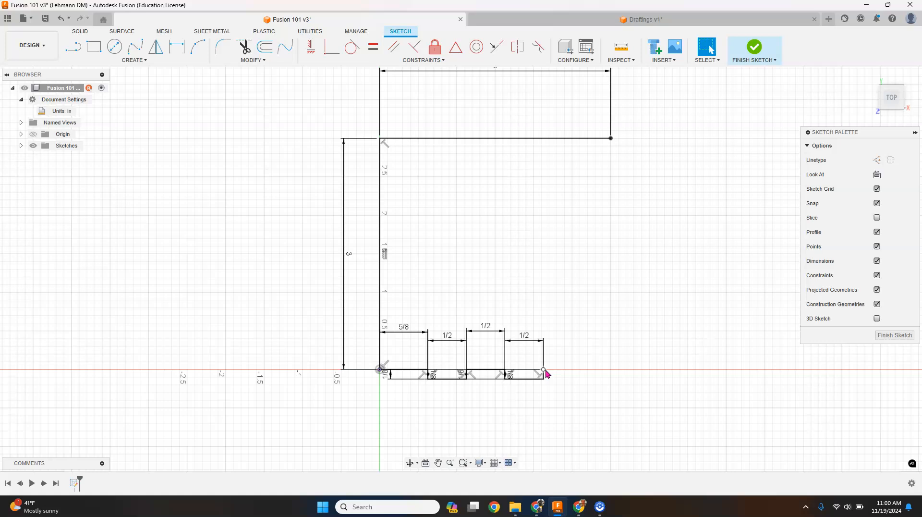
key(l)
click(544, 370)
text(1/2)
key(Return)
key(Escape)
- Draw a 1/8 in vertical line down from the end of the newest axis segment, level with the other tab bases
key(l)
click(582, 370)
click(547, 379)
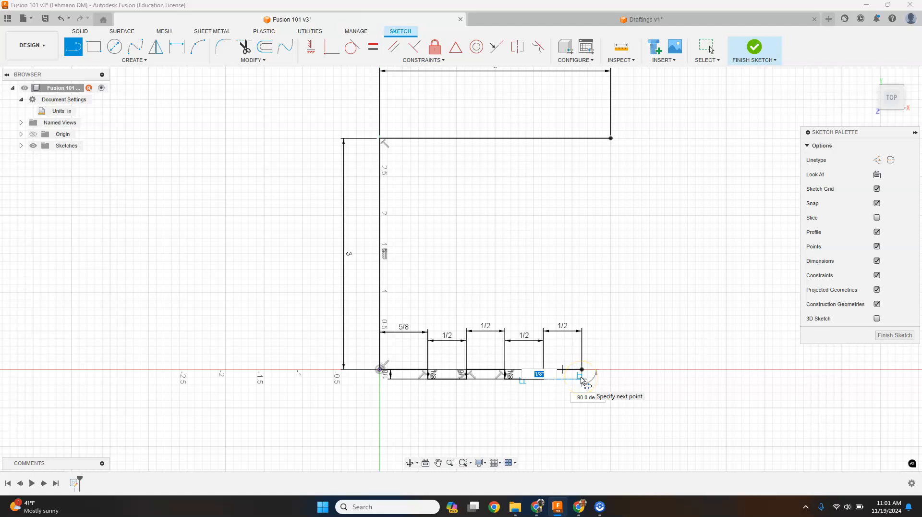
click(581, 380)
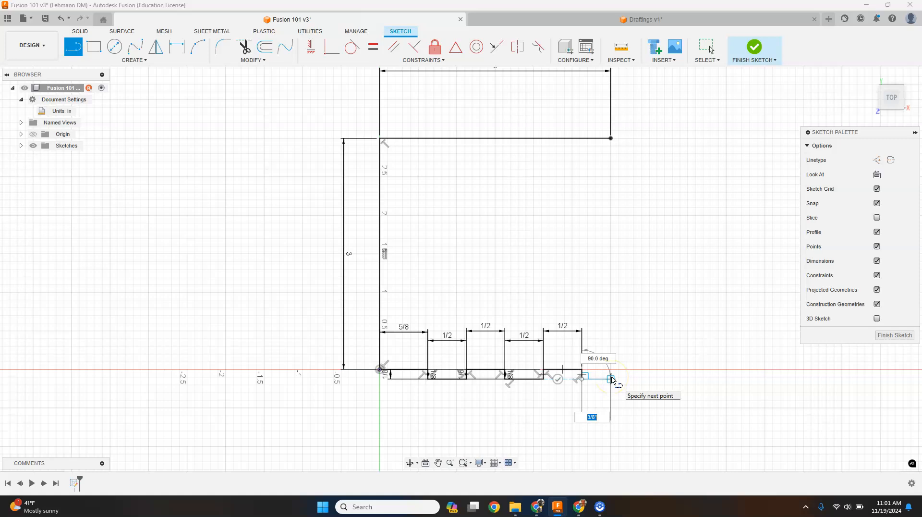
scroll(614, 380, up, 5)
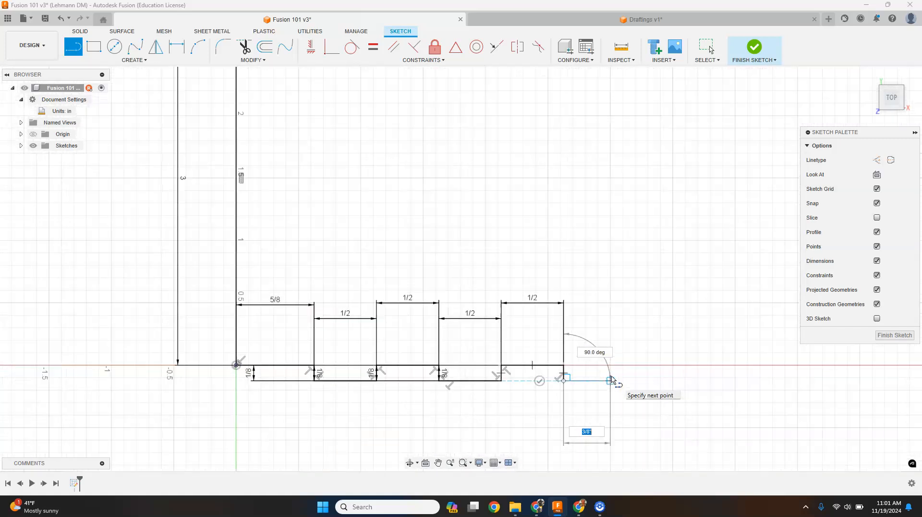
click(612, 379)
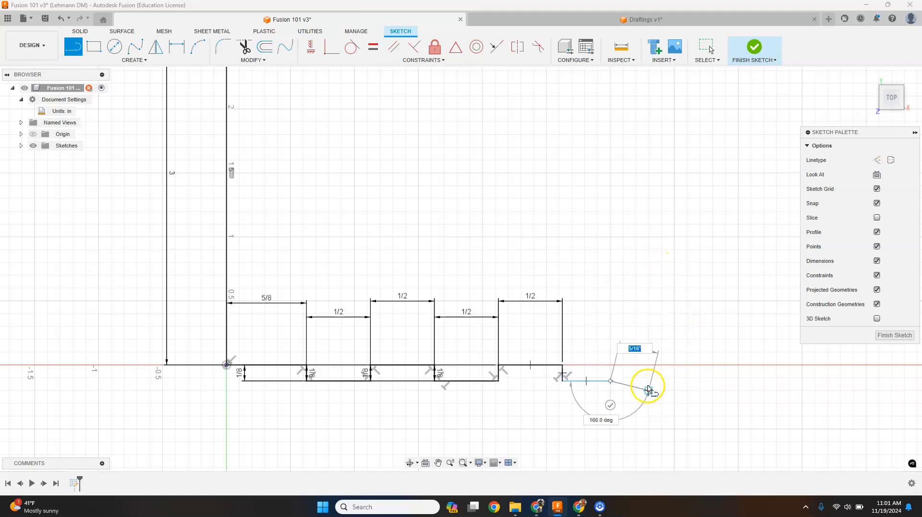
key(Escape)
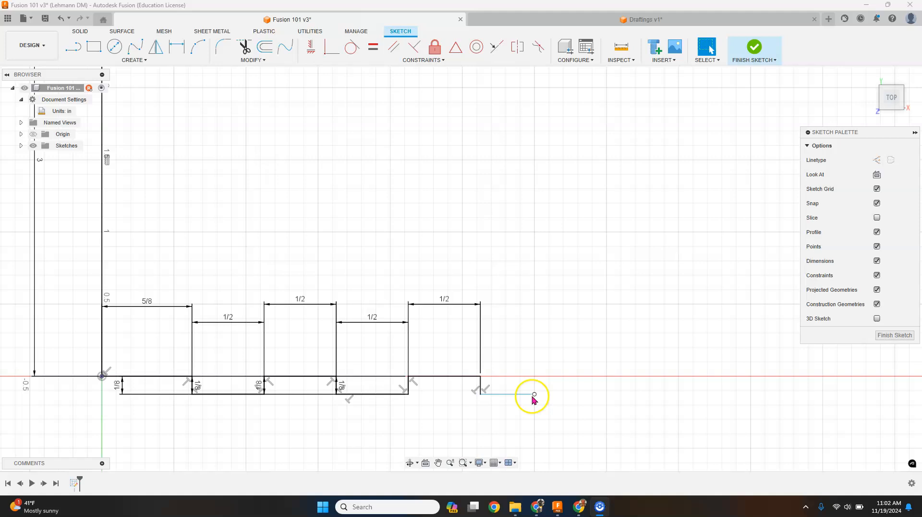
click(534, 394)
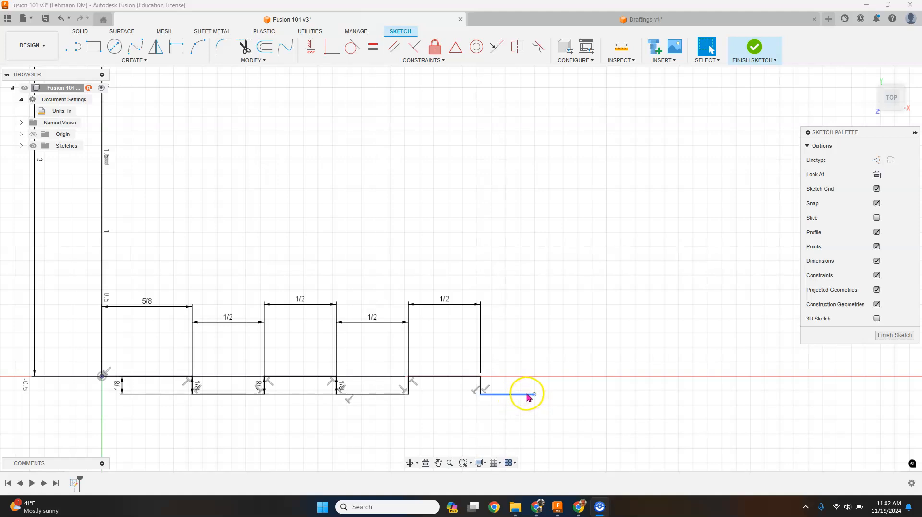
click(524, 395)
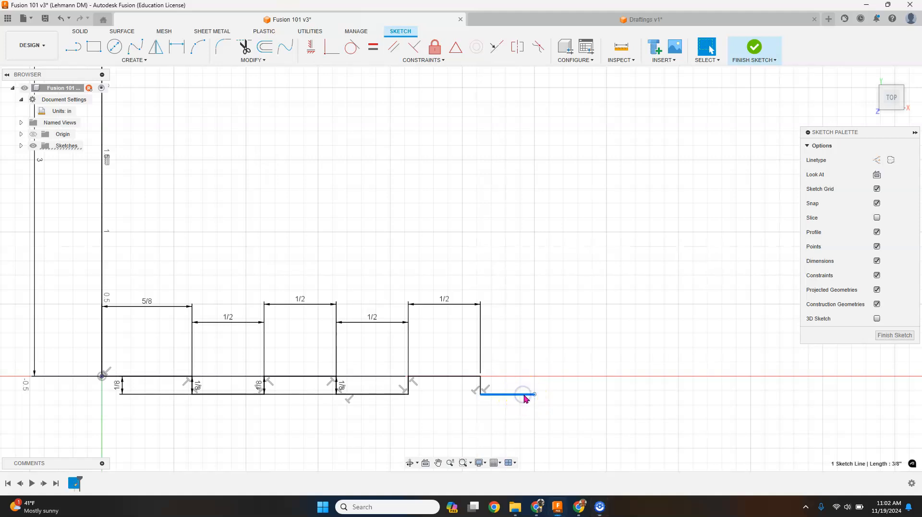
key(Delete)
click(491, 402)
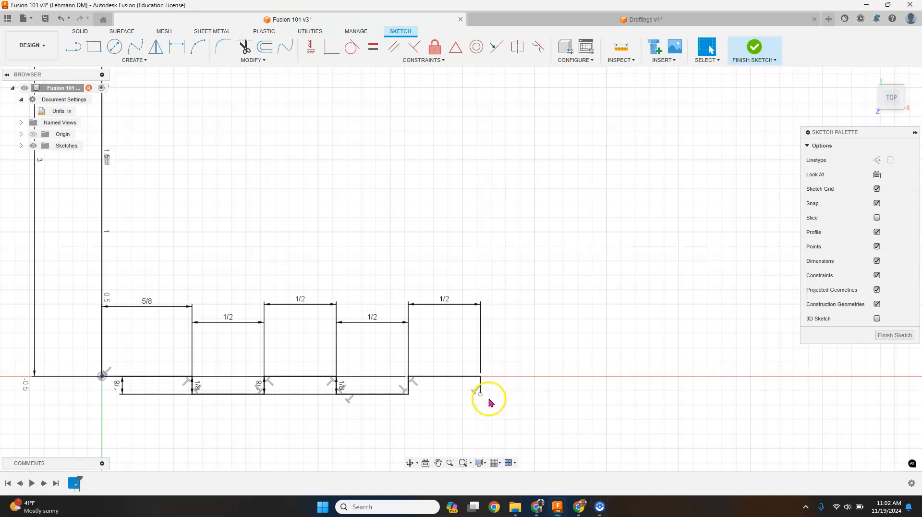
- Draw a 1/2 in horizontal line rightward from the lower end of the third downward segment as the third tab's base
key(l)
click(481, 395)
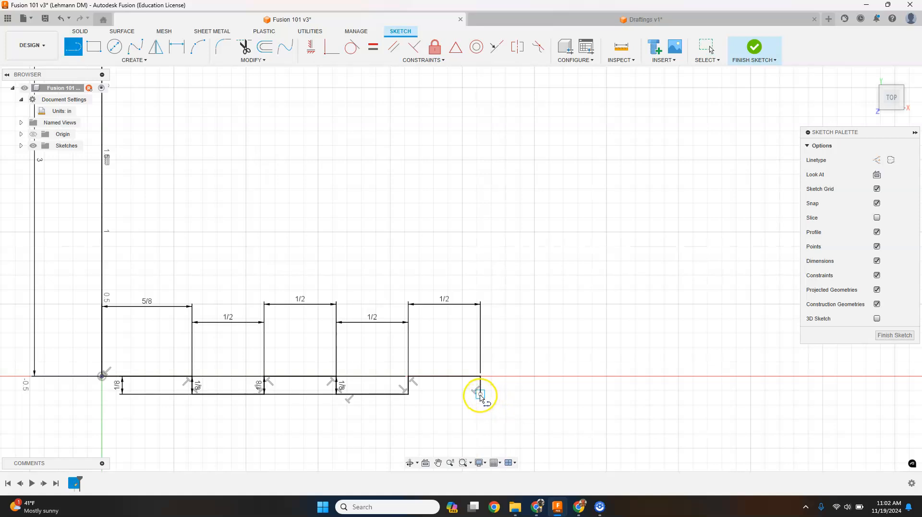
click(480, 395)
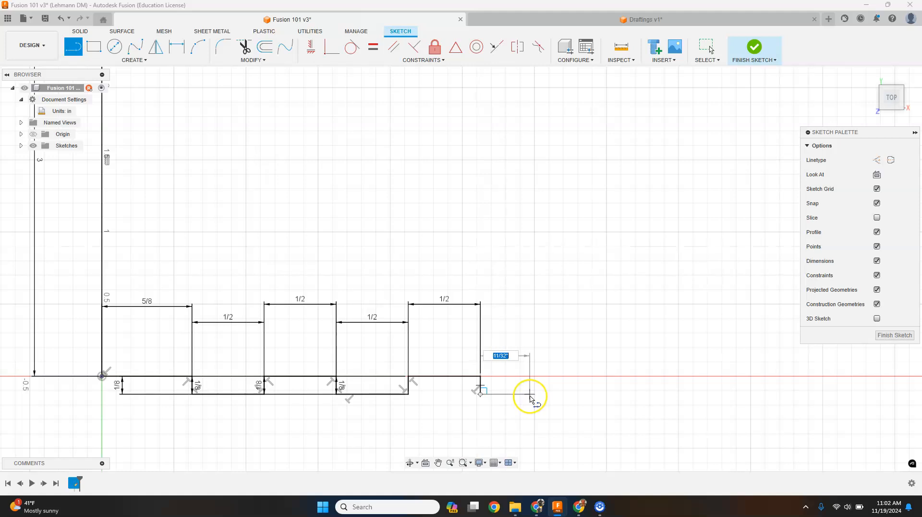
text(1/2)
key(Return)
key(Escape)
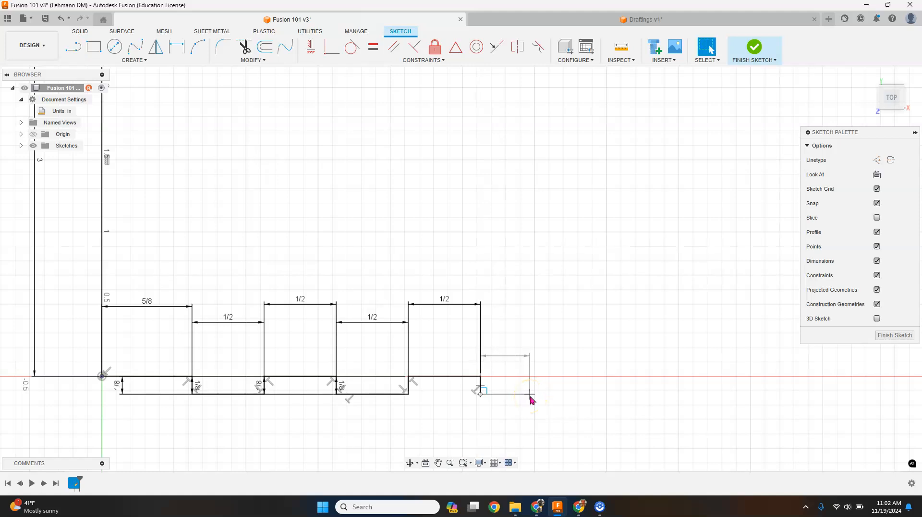
- Draw a vertical line from the third tab's base up to the axis and a 1/2 in line rightward along the axis
key(l)
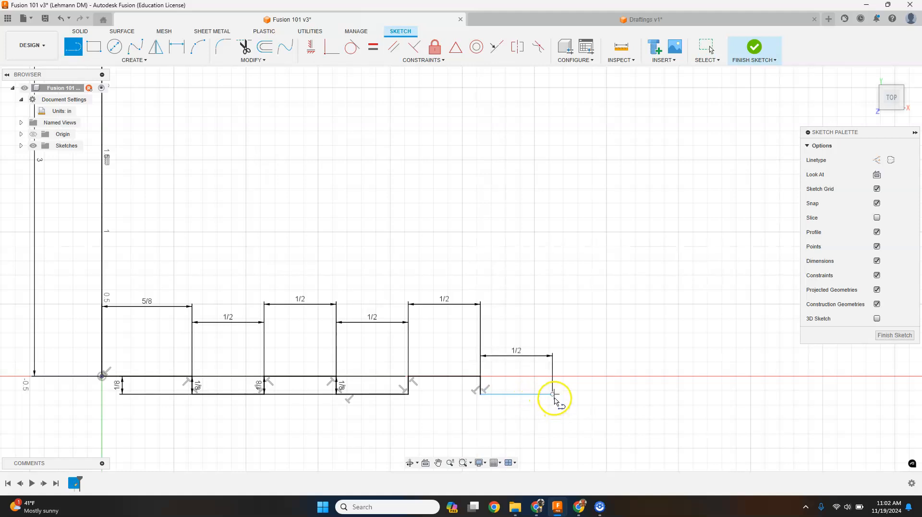
click(553, 394)
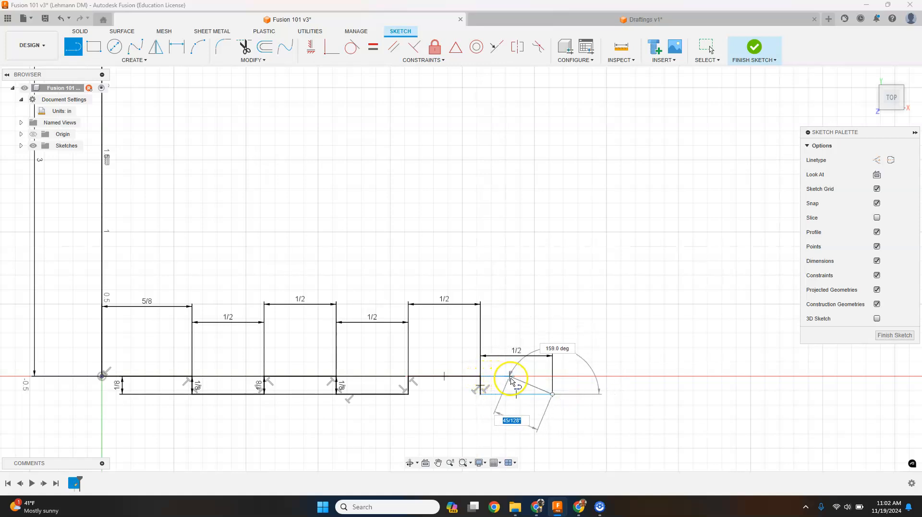
click(552, 378)
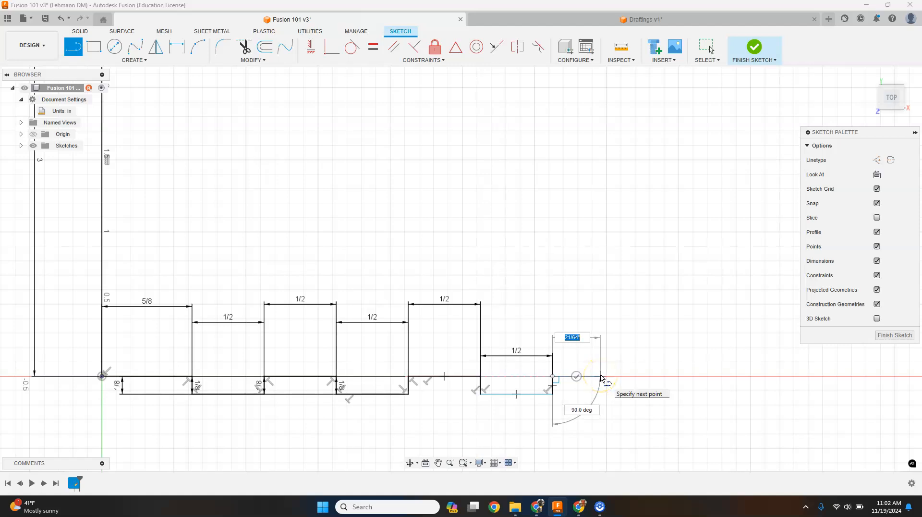
key(Tab)
key(Return)
key(Escape)
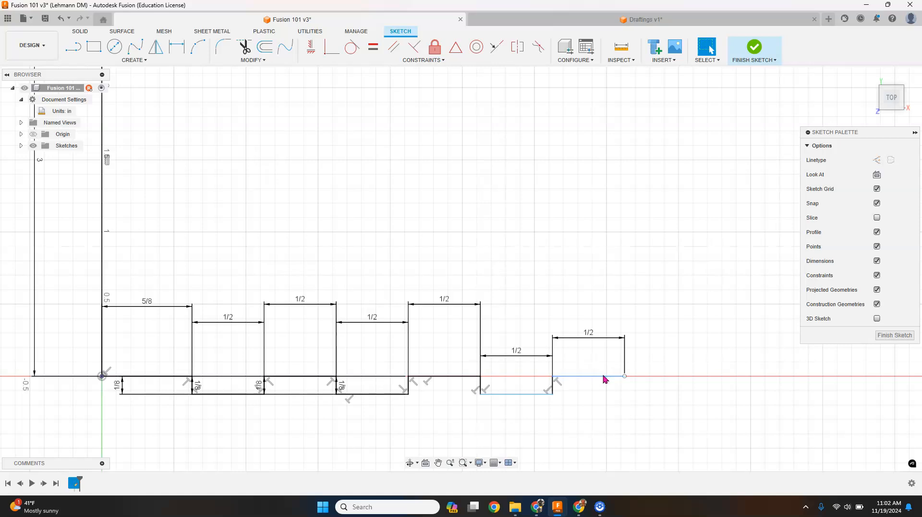
- Draw a vertical line down from the end of the newest axis segment, level with the other tab bases
key(l)
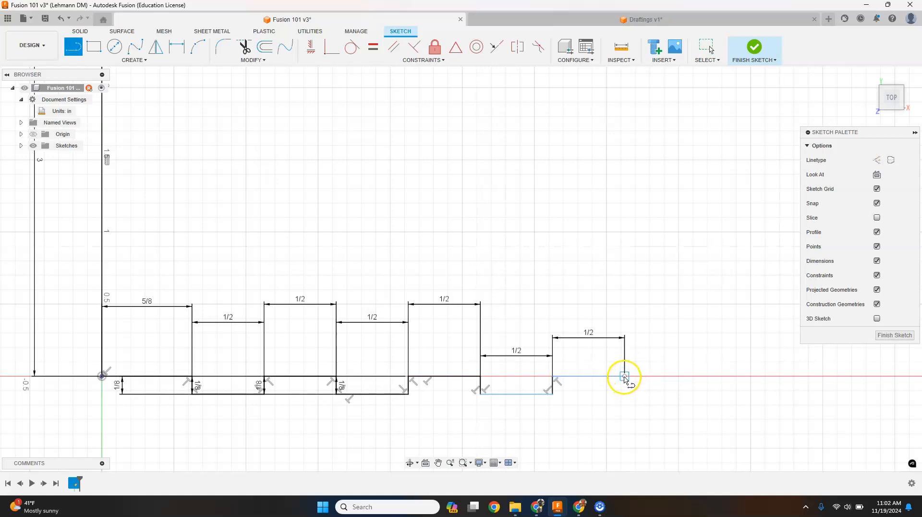
click(625, 376)
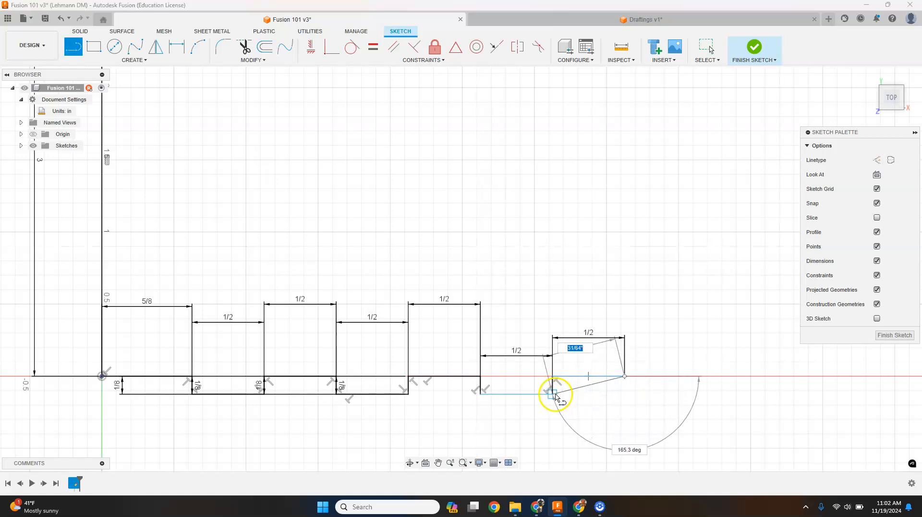
click(624, 394)
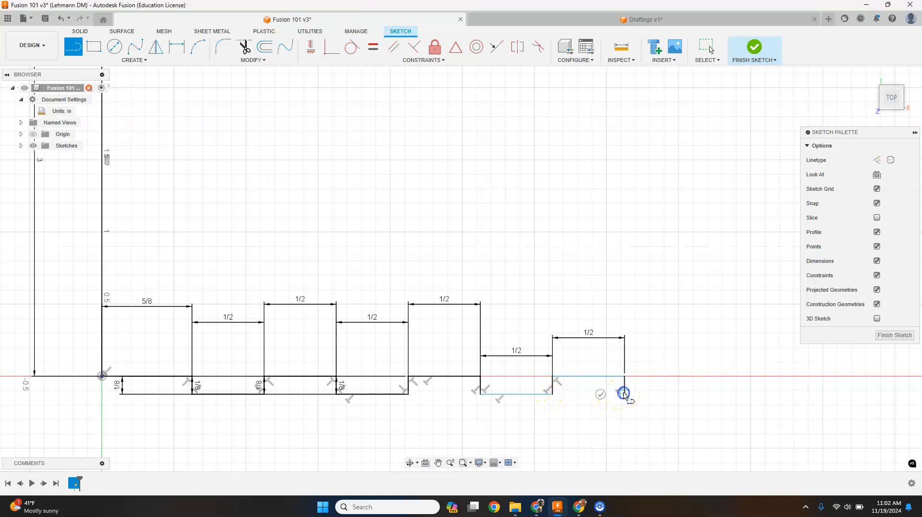
- Consult the Drafting 1 PDF in Chrome and draw a 1/2 in horizontal line rightward in Fusion as the fourth tab's base
drag(627, 394, 625, 442)
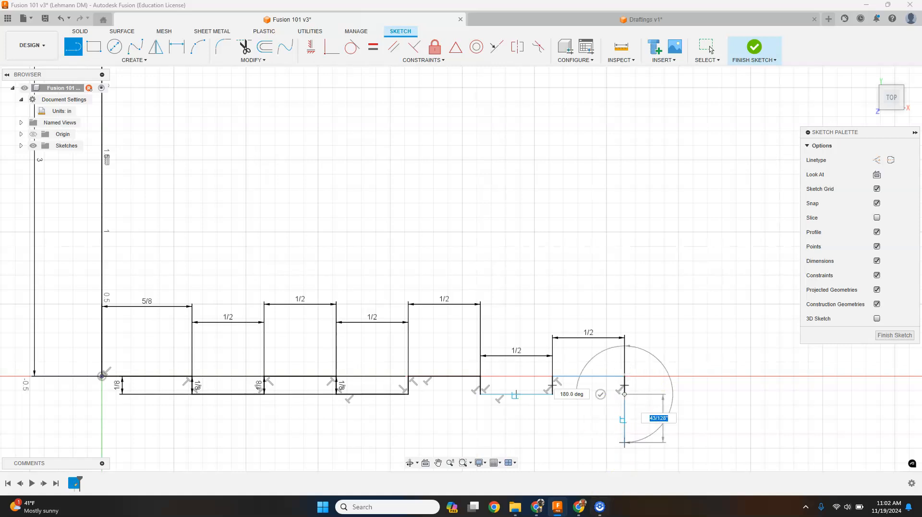
click(584, 508)
click(558, 508)
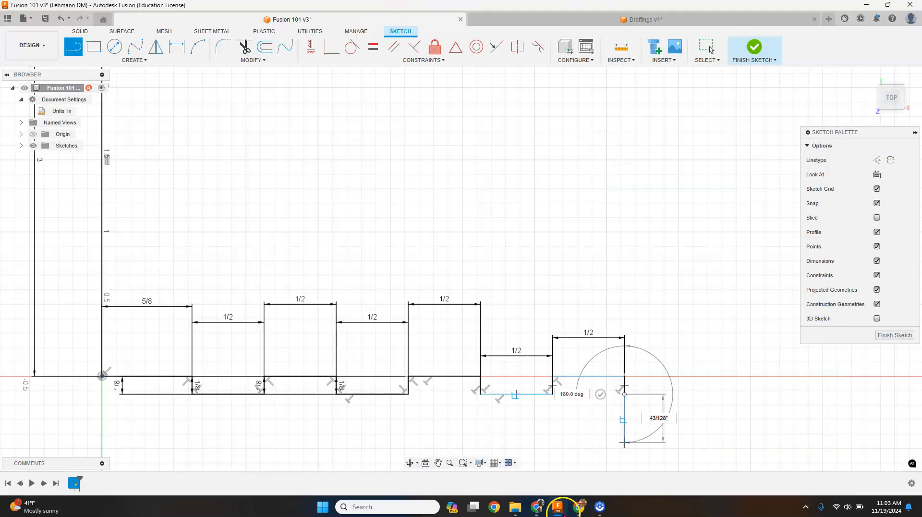
click(575, 459)
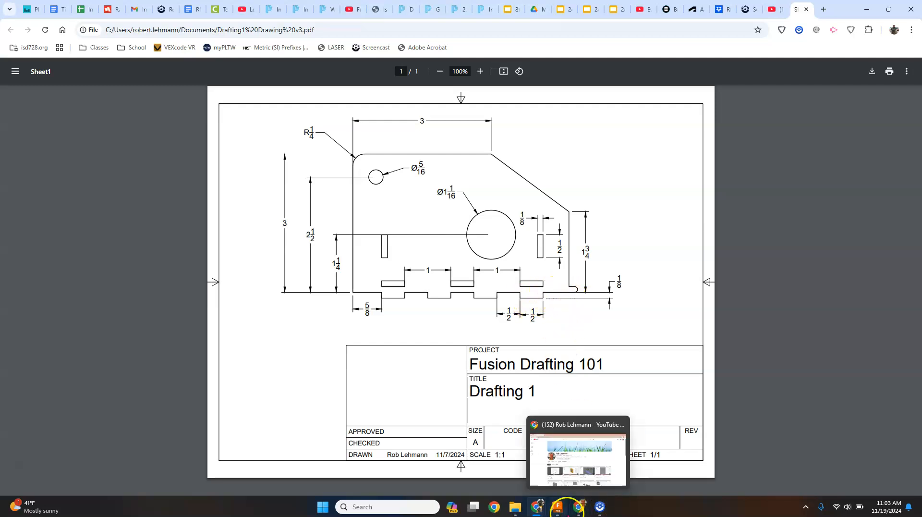
click(557, 507)
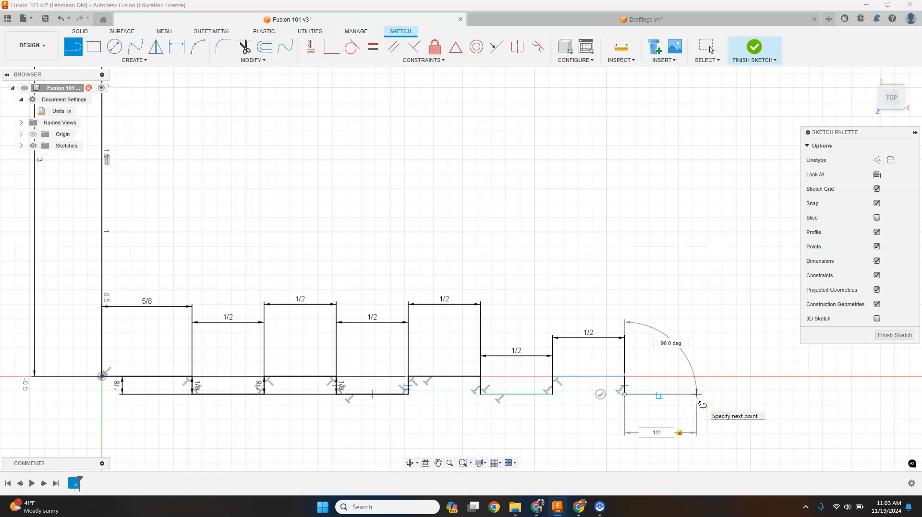
key(Return)
key(Escape)
- Close the fourth tab with a vertical line up to the axis and add a 5/8 in line rightward along the axis
key(l)
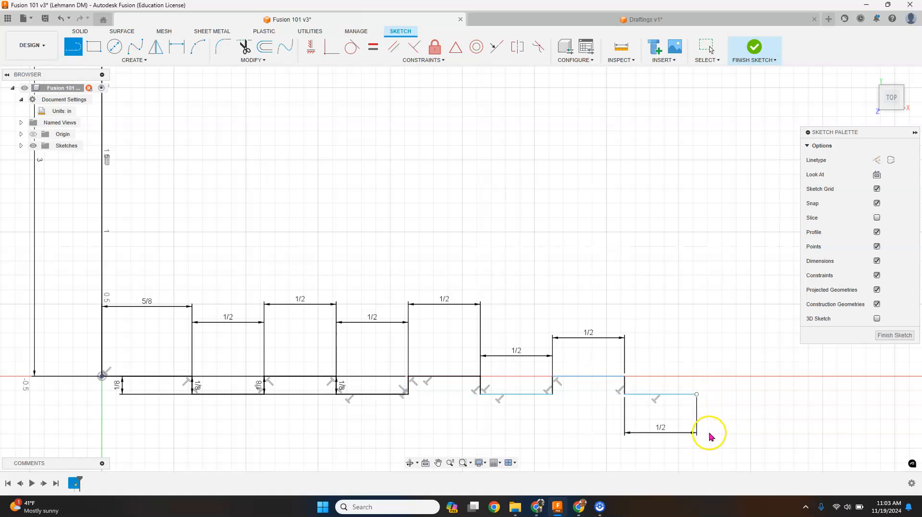
click(698, 394)
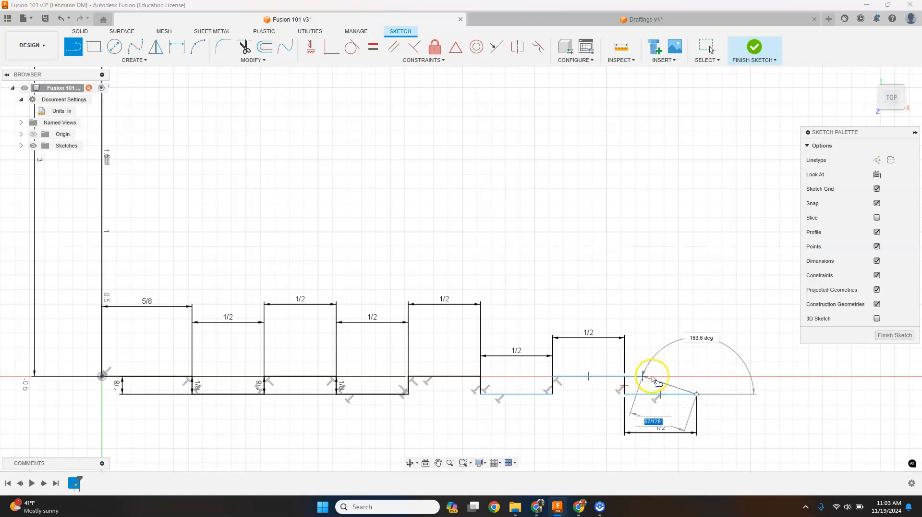
click(697, 376)
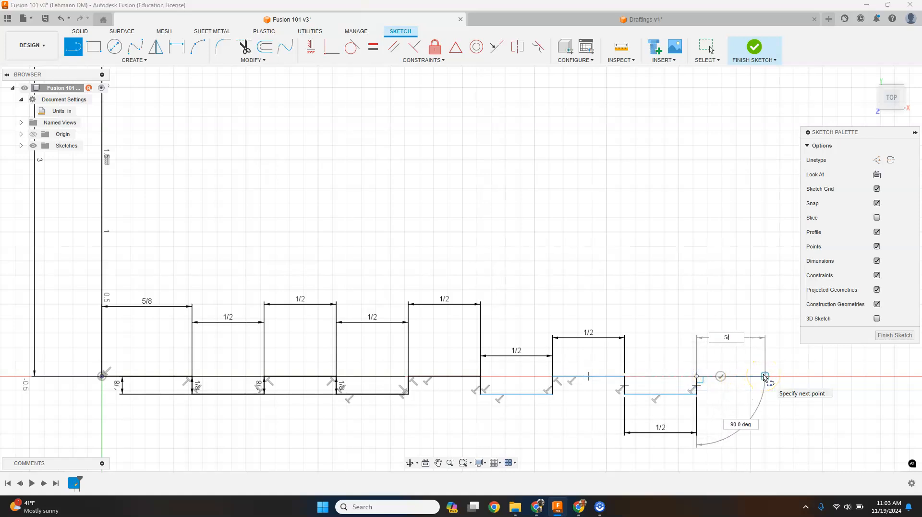
key(Return)
key(Escape)
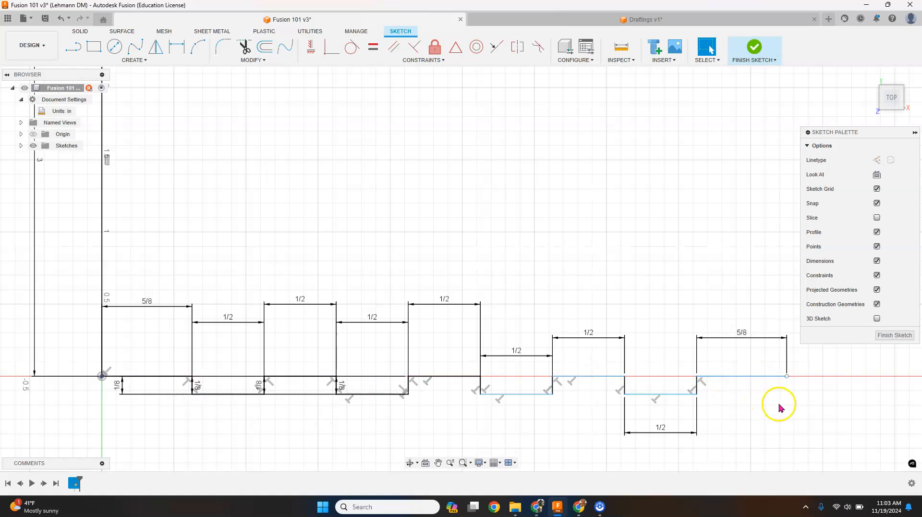
scroll(750, 390, down, 4)
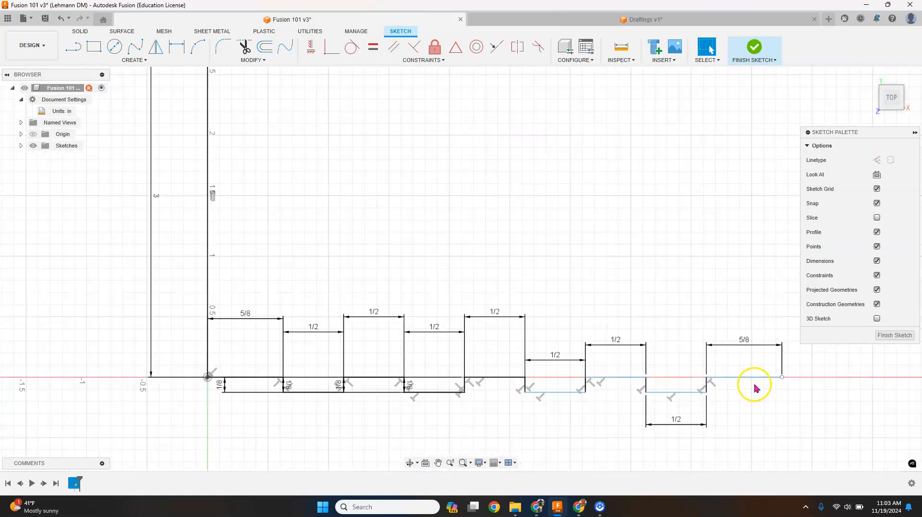
scroll(773, 347, up, 3)
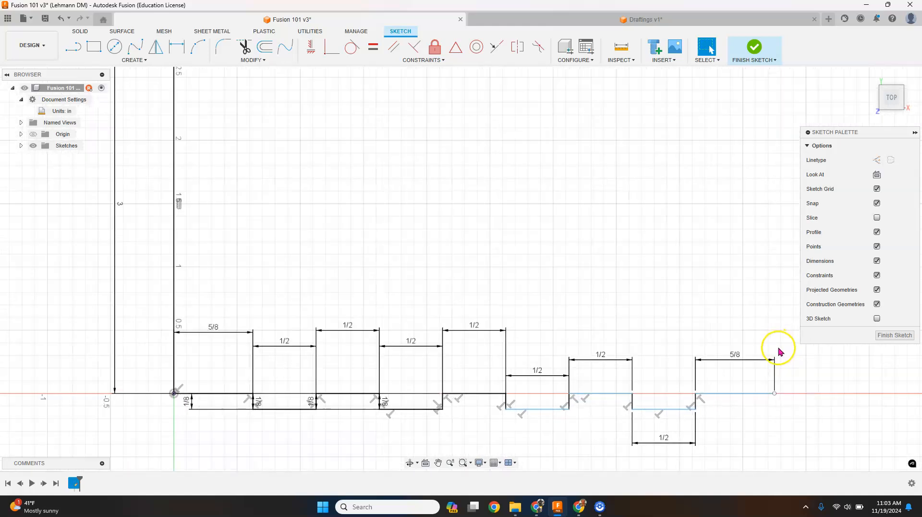
- Check the lower-right corner on the Drafting 1 PDF in Chrome and extend the Fusion sketch's bottom edge with a 1/8 in line along the axis
mouse_move(557, 508)
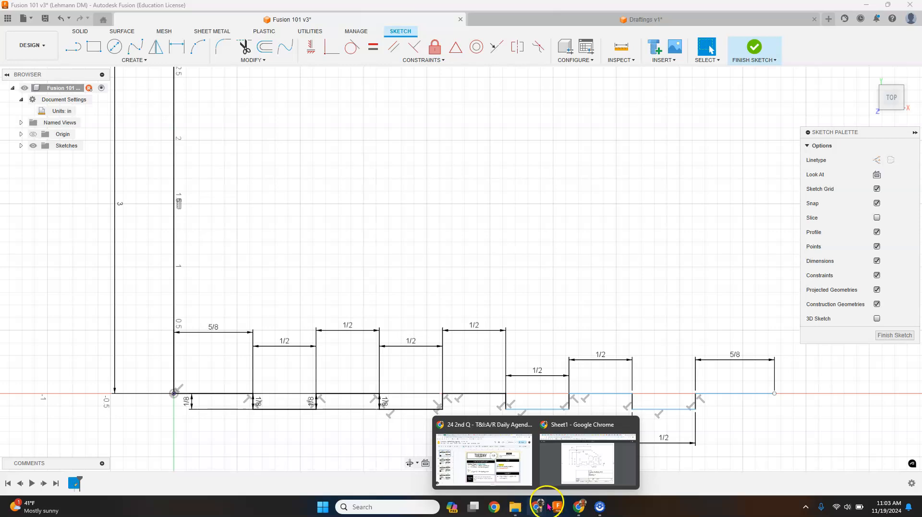
click(588, 459)
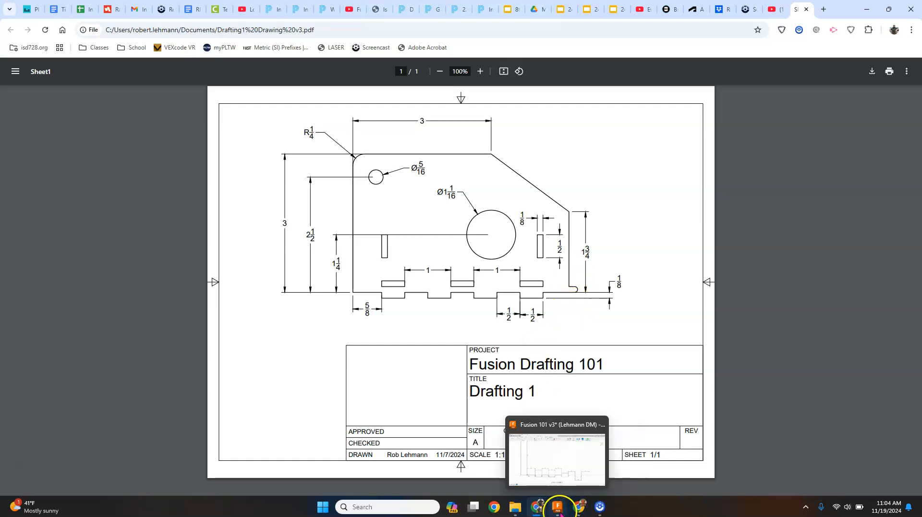
mouse_move(550, 513)
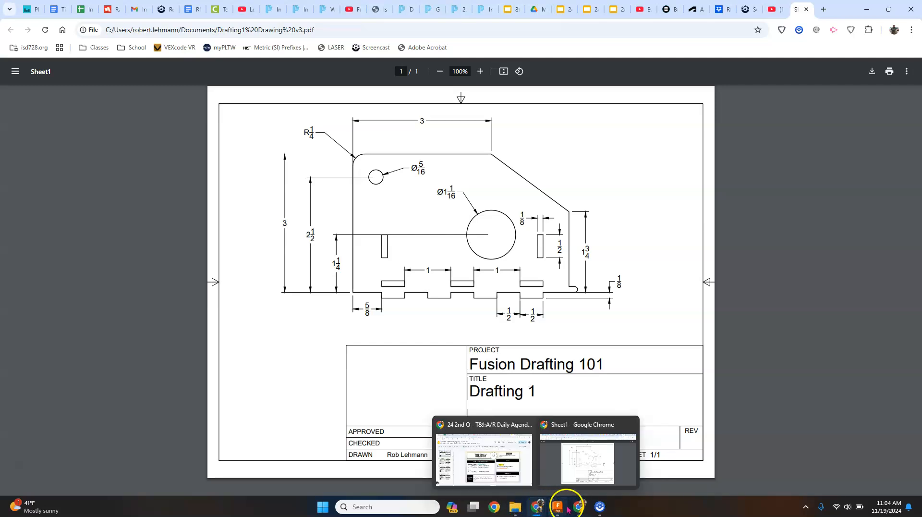
click(551, 510)
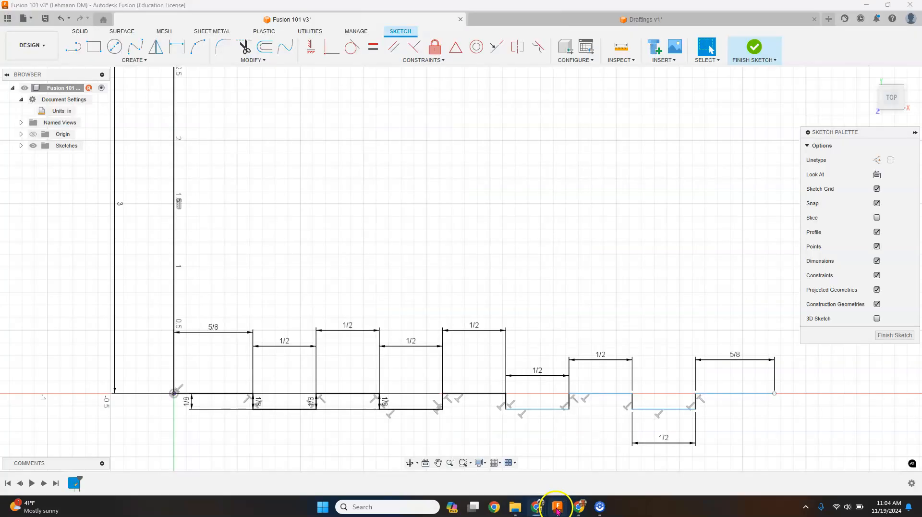
scroll(819, 395, up, 2)
scroll(823, 394, down, 3)
scroll(851, 381, up, 3)
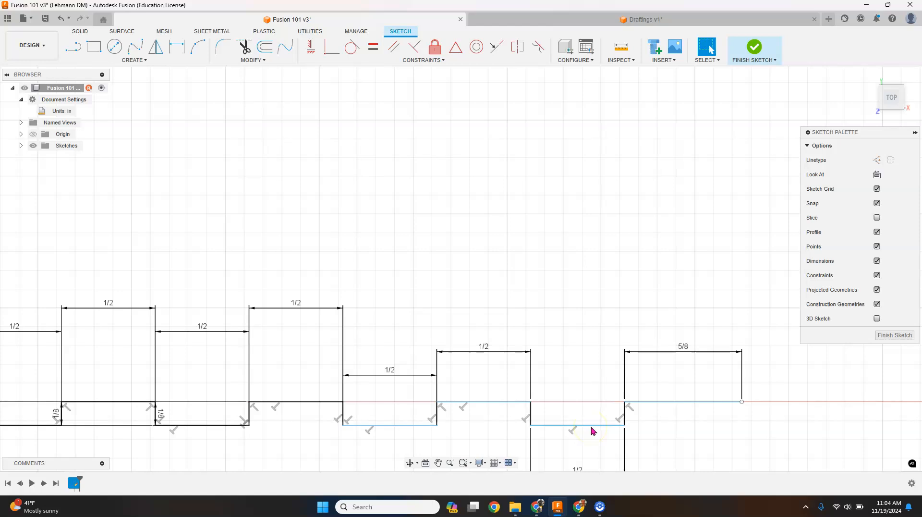
key(l)
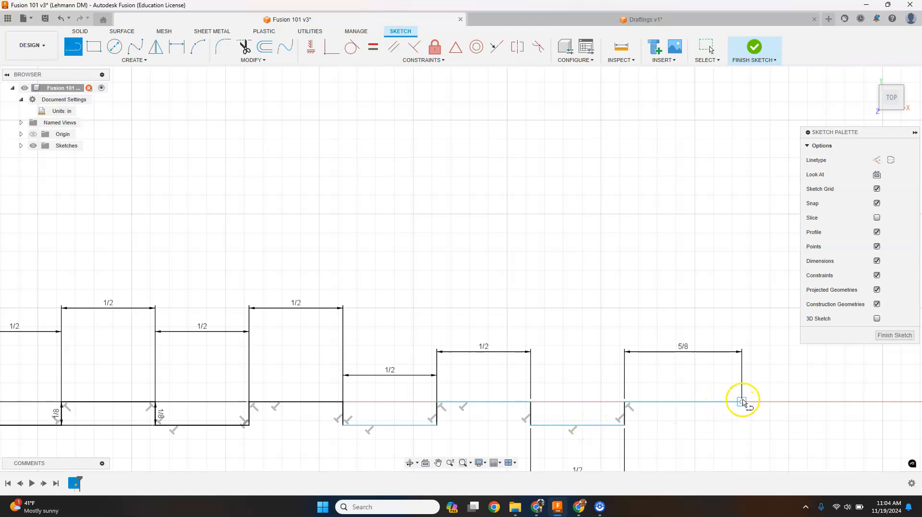
click(742, 402)
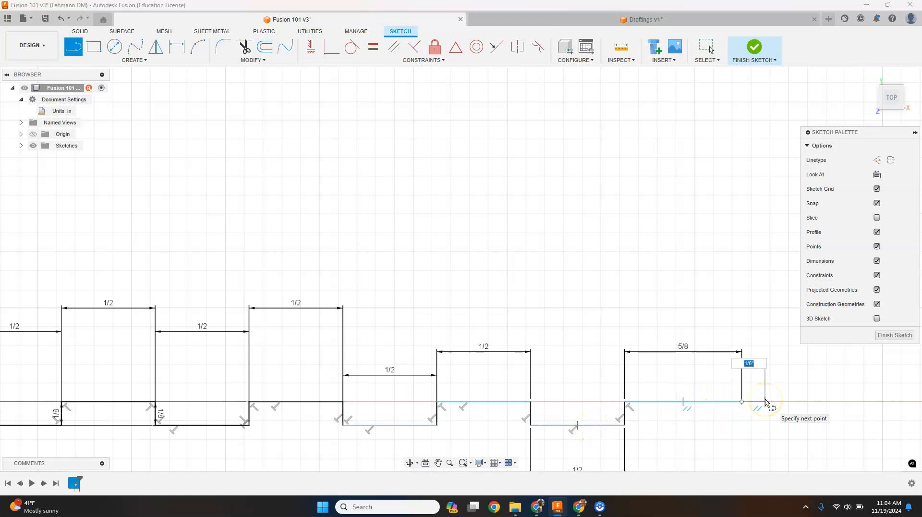
text(1/8)
key(Return)
key(Escape)
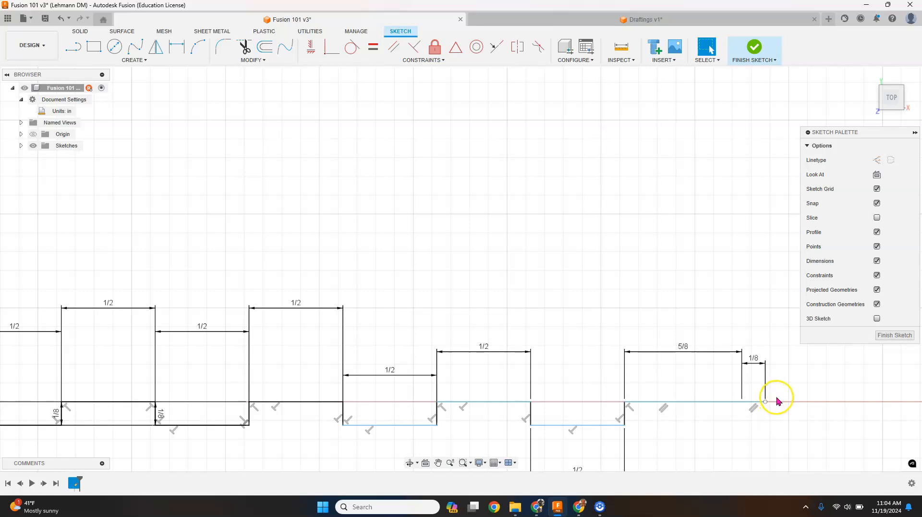
- Draw a 1/8 in vertical line upward from the end of the 1/8 in axis segment
key(l)
click(766, 399)
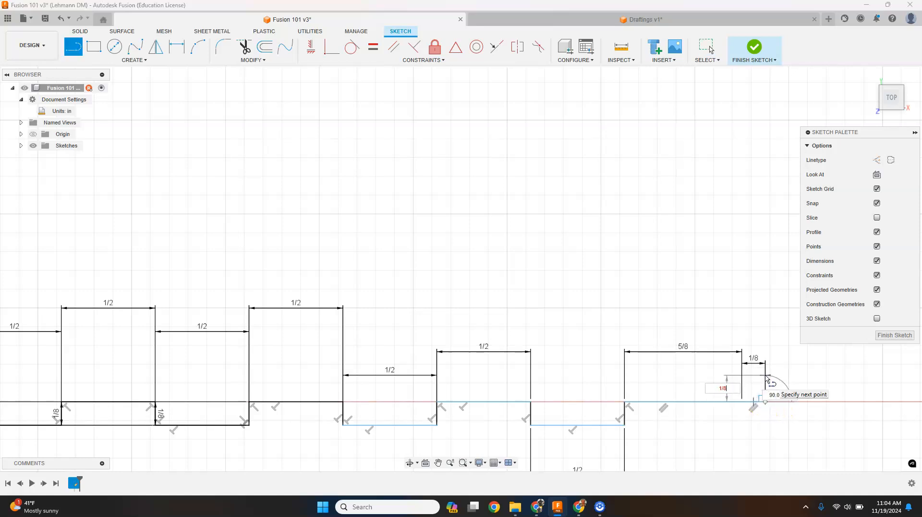
text(1/8)
key(Return)
key(Escape)
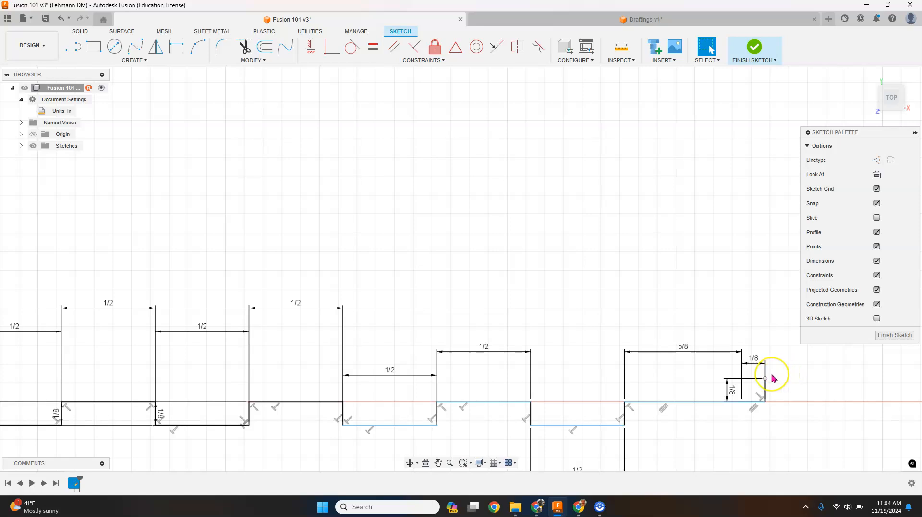
- Draw a horizontal line leftward from the top of the 1/8 in vertical line to directly above the 5/8 in segment's right end
key(l)
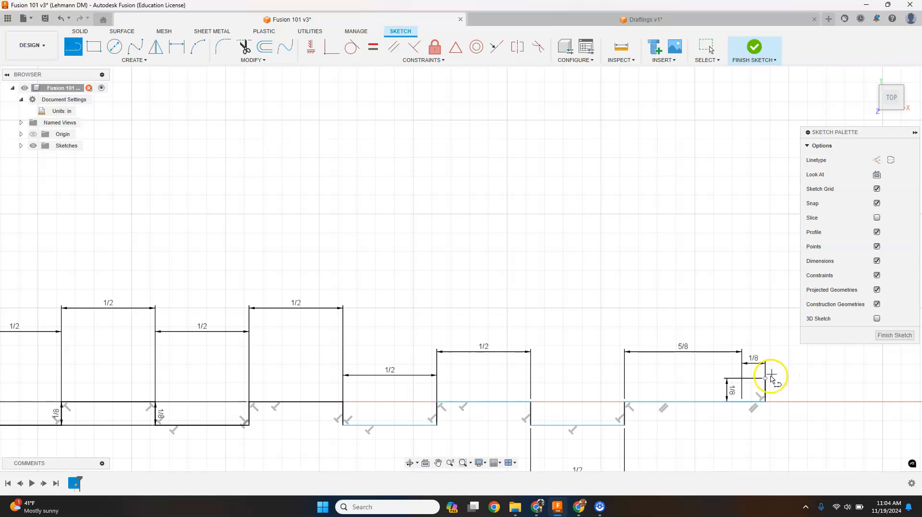
click(766, 379)
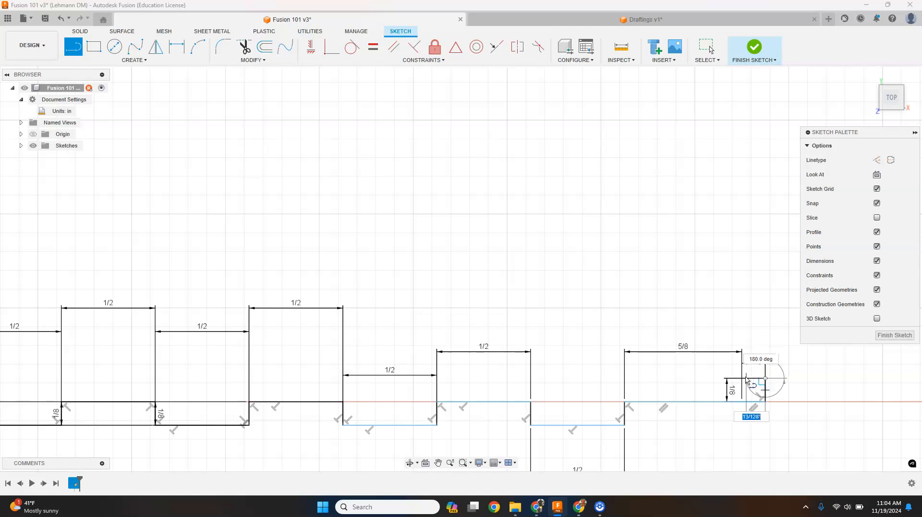
click(743, 405)
drag(743, 406, 744, 384)
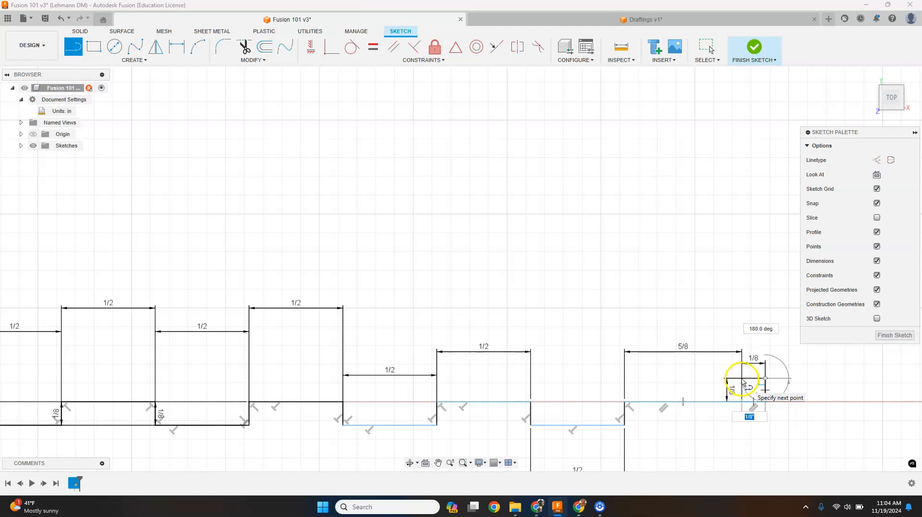
click(742, 379)
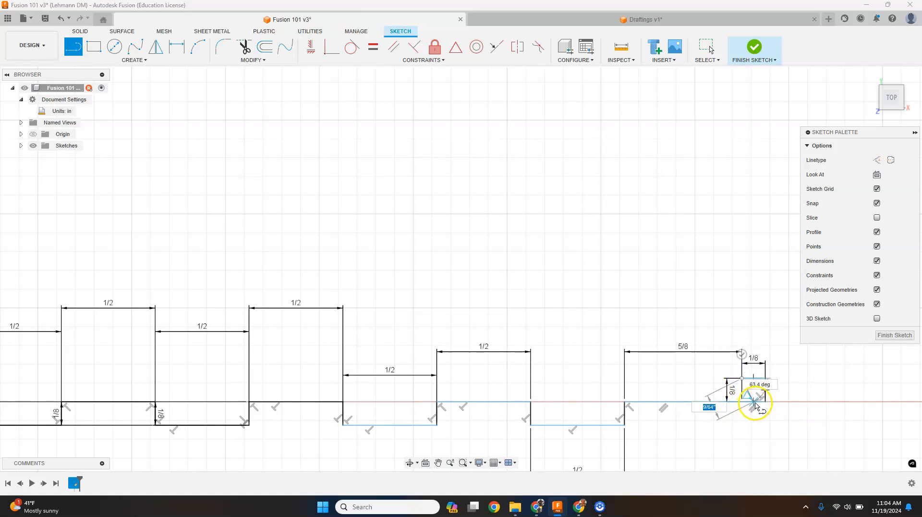
click(765, 401)
key(Escape)
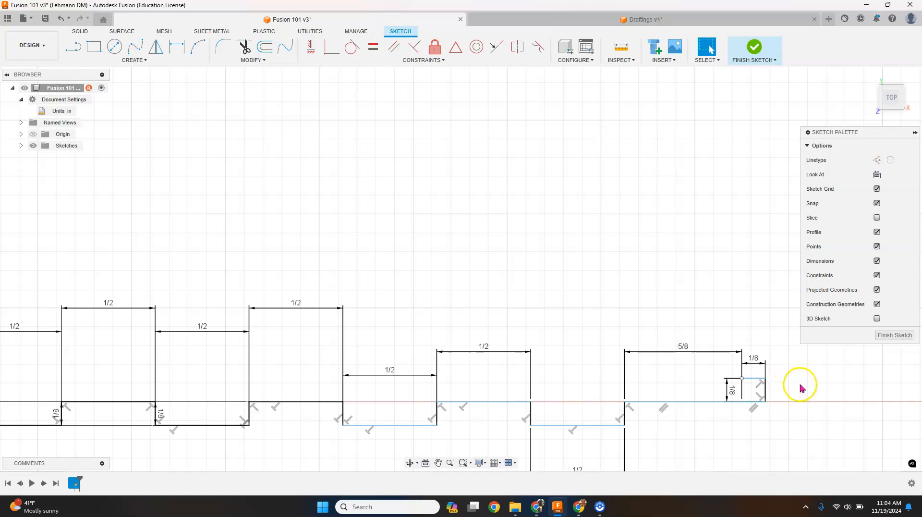
- Draw a 1/16 in horizontal construction line rightward from the midpoint of the 1/8 in vertical end line
scroll(801, 388, down, 3)
scroll(814, 371, up, 5)
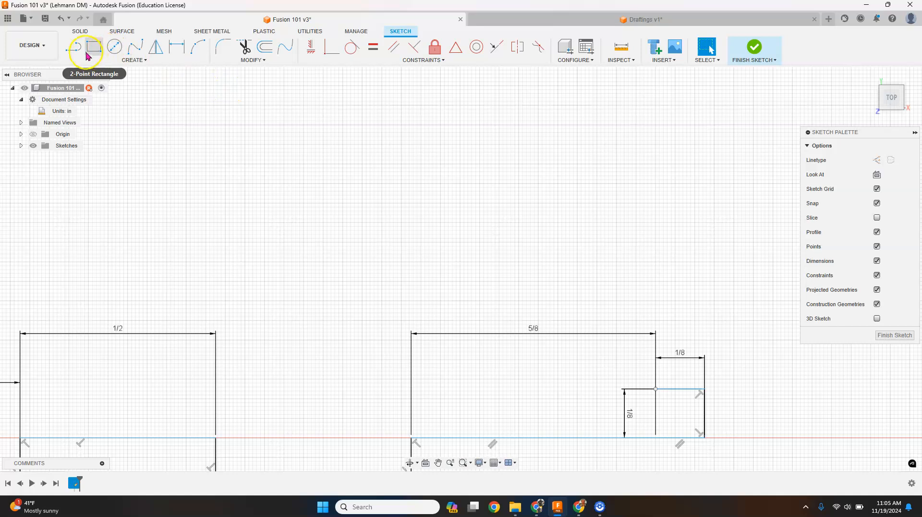
key(l)
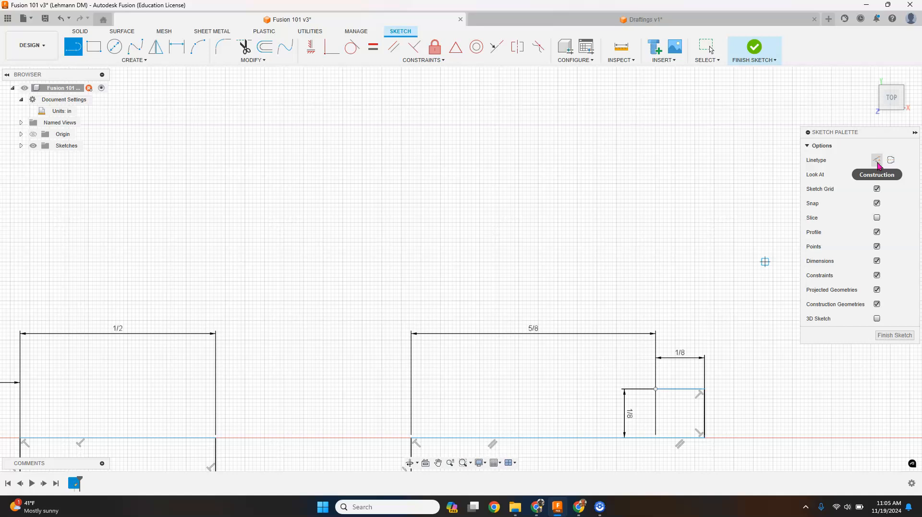
click(878, 161)
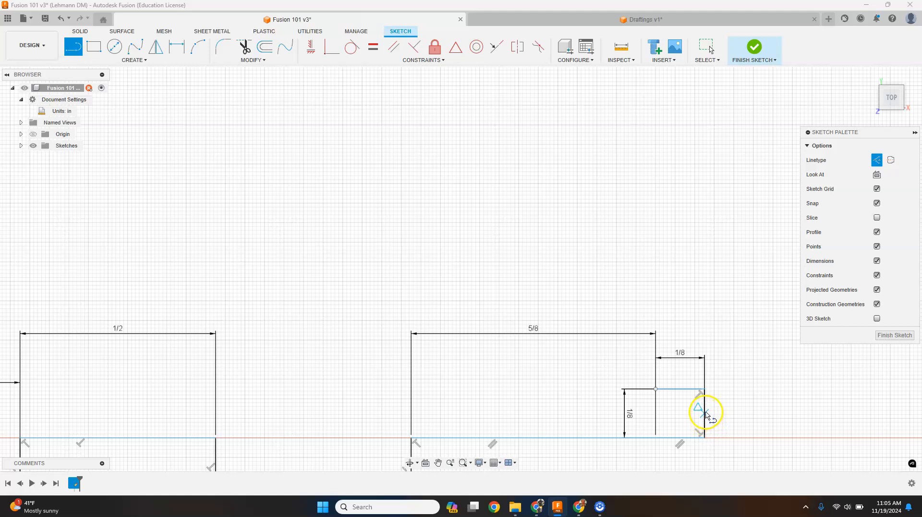
click(705, 413)
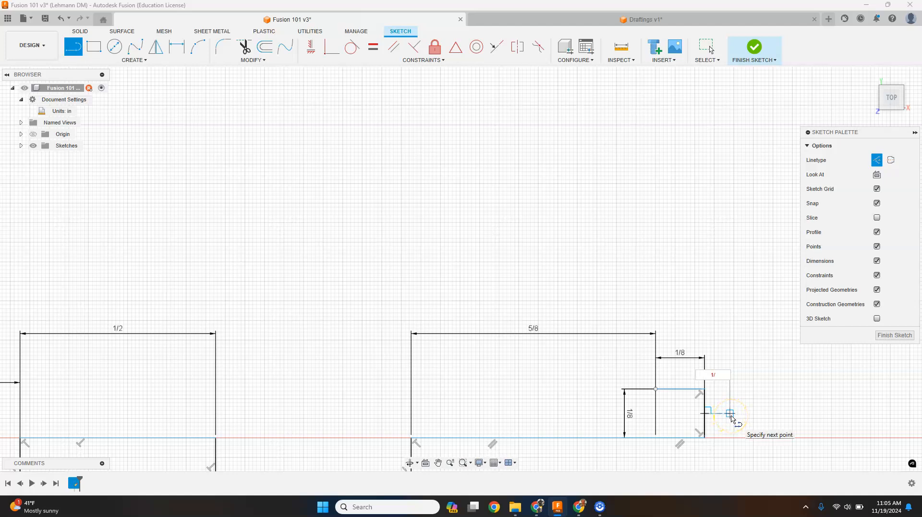
text(1/16)
key(Return)
key(Escape)
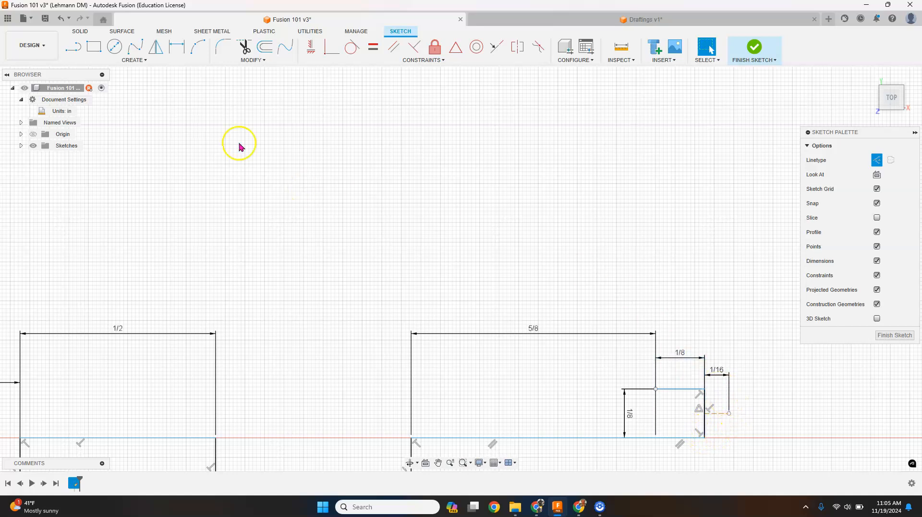
click(144, 61)
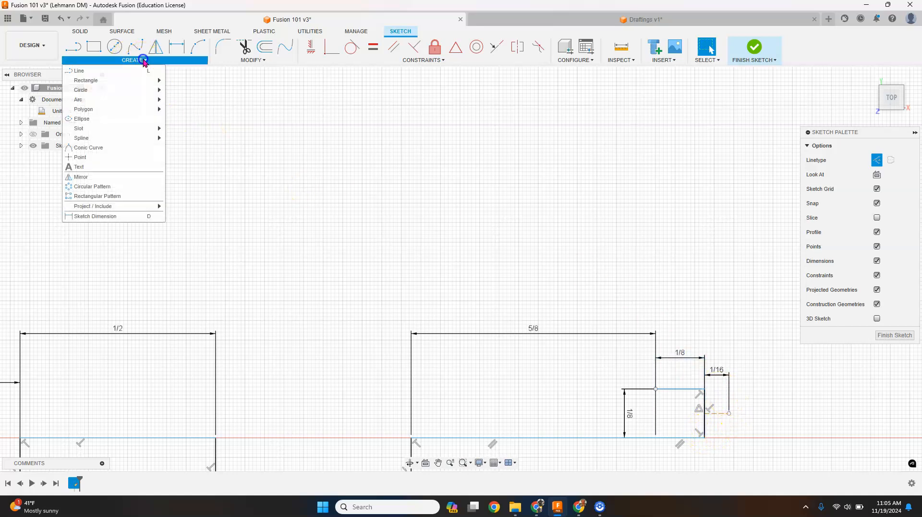
mouse_move(132, 100)
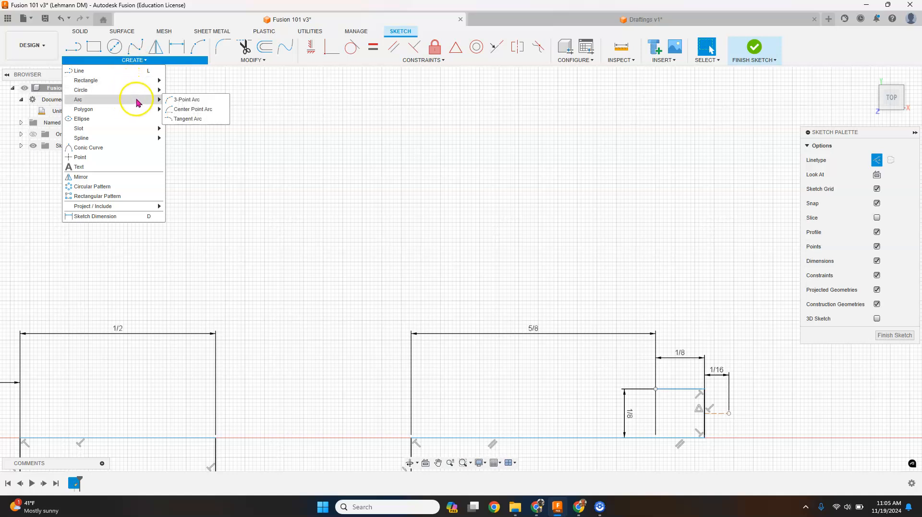
click(182, 102)
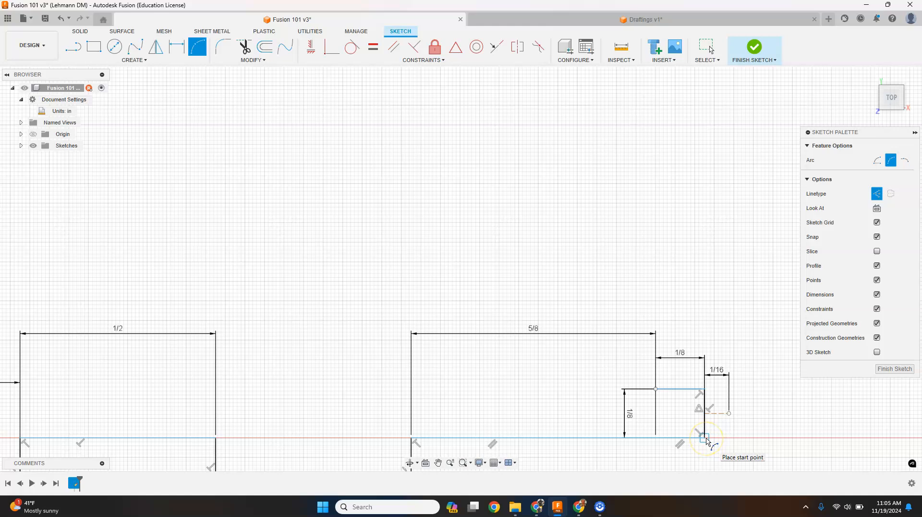
click(705, 438)
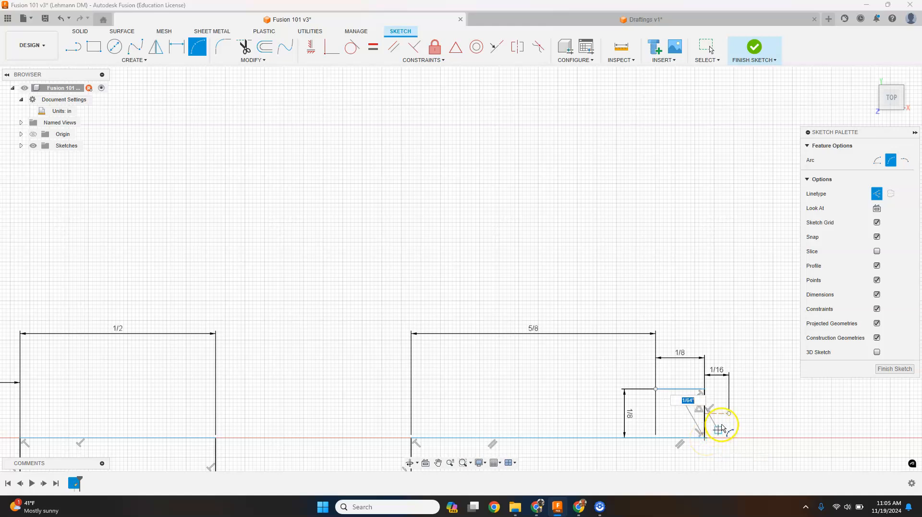
click(705, 388)
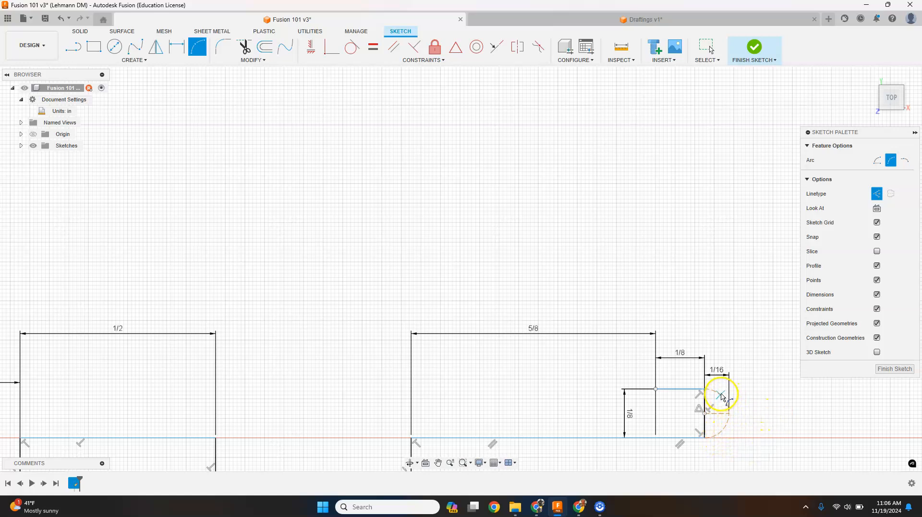
key(Escape)
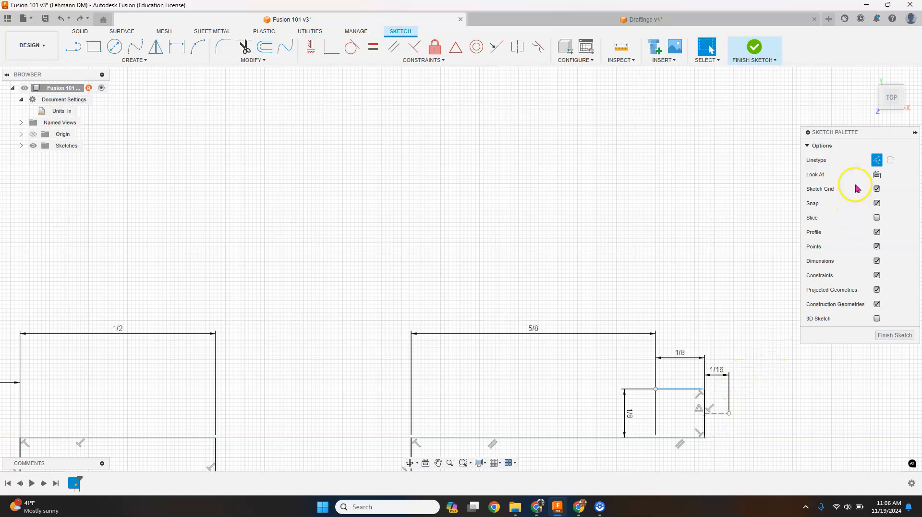
- Switch off the construction linetype and draw a 3-point arc between the ends of the 1/8 in vertical end line, through the 1/16 in construction line's outer end
click(877, 162)
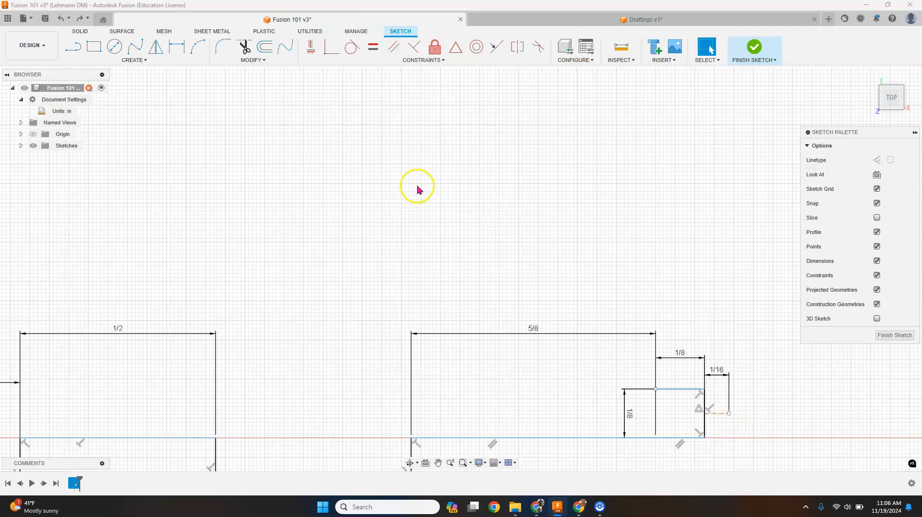
click(149, 61)
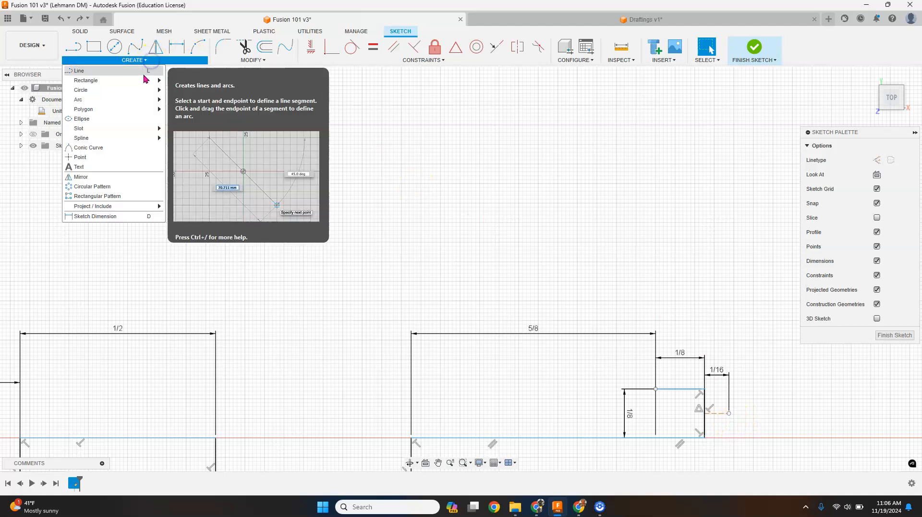
click(144, 99)
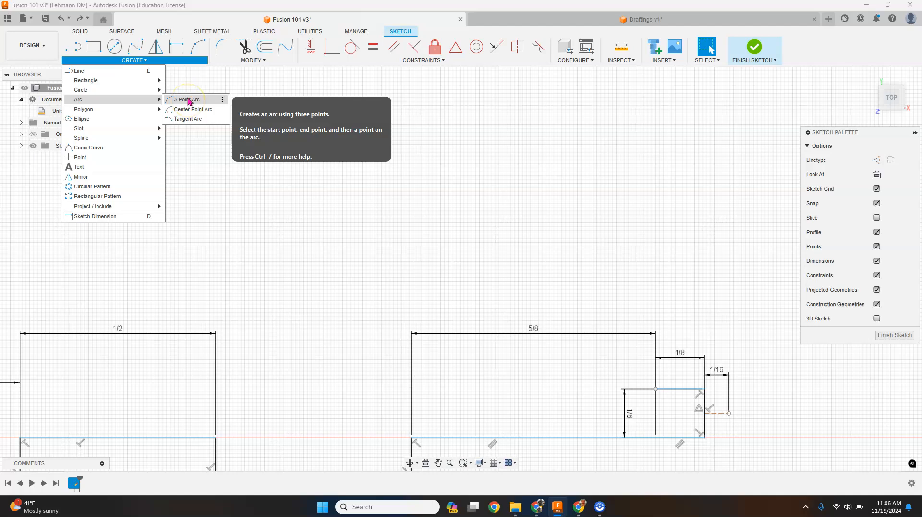
click(187, 100)
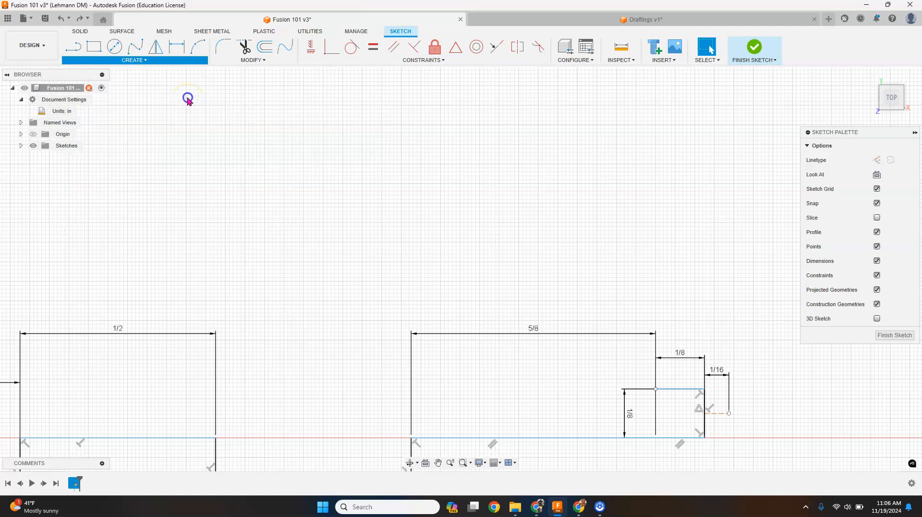
click(705, 438)
click(704, 390)
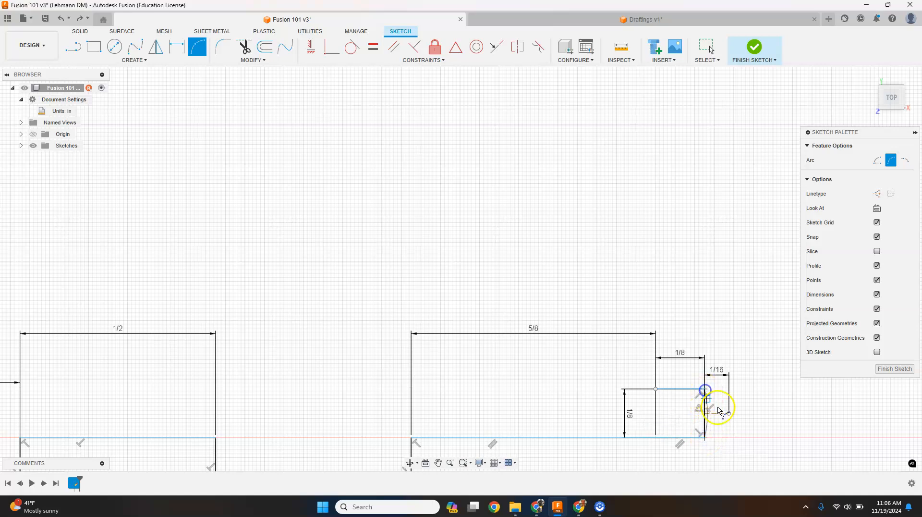
click(729, 415)
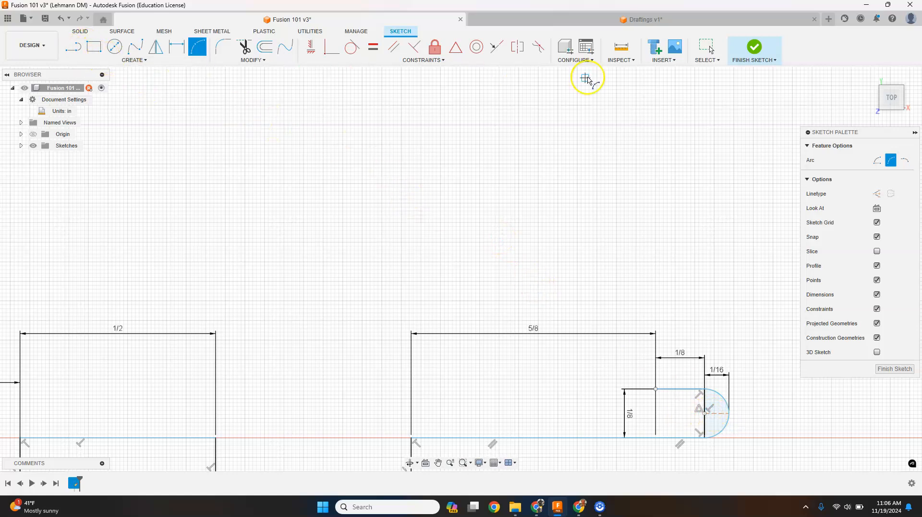
click(706, 47)
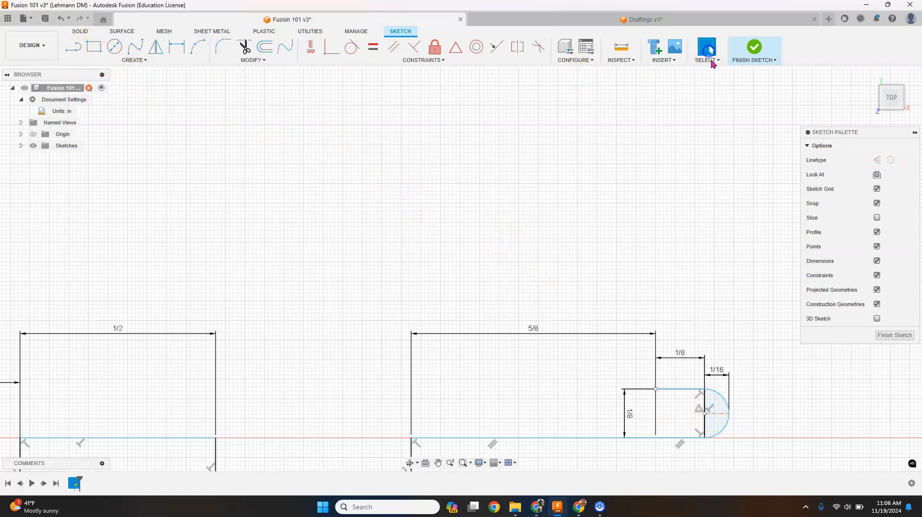
- Delete the 1/8 in vertical line closing off the arc so the nub's rounded end is open to its straight edges
click(705, 430)
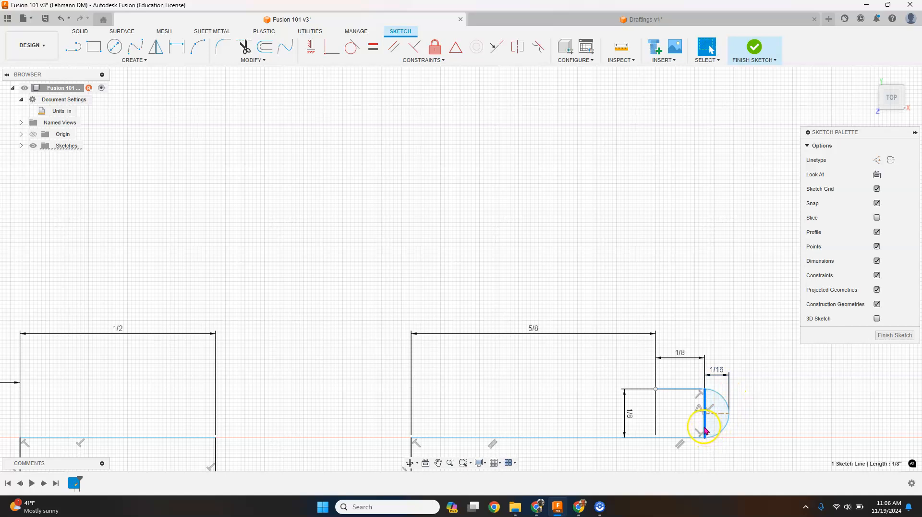
key(Delete)
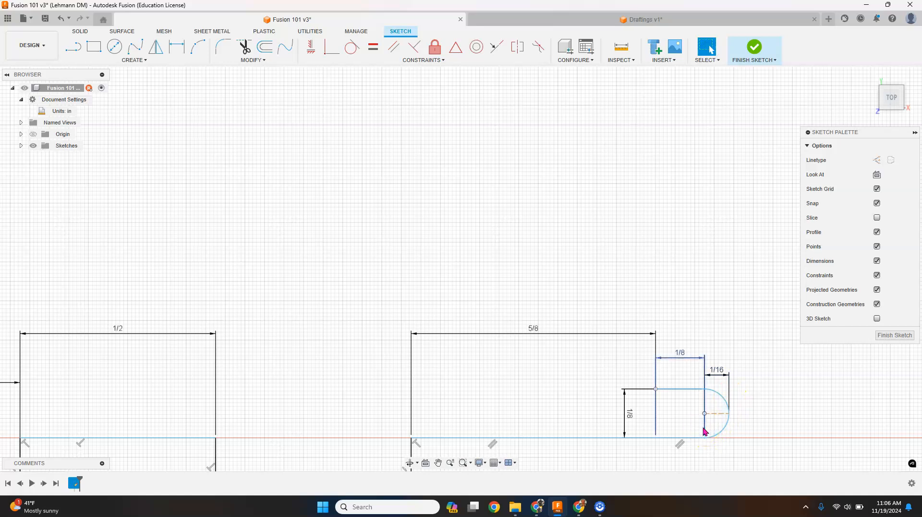
click(706, 429)
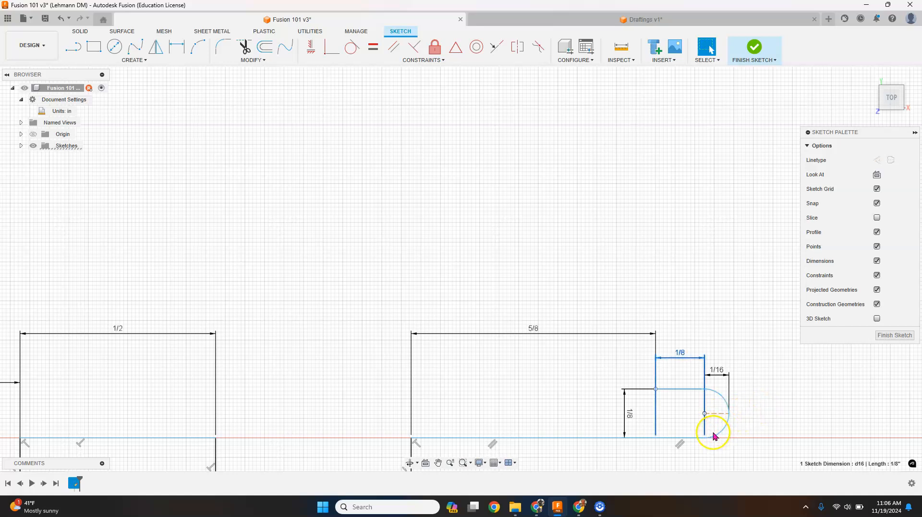
- Examine the overall sketch outline, from the rounded nub along the notched bottom edge to the upper edge's open end
scroll(764, 417, down, 2)
scroll(765, 417, down, 4)
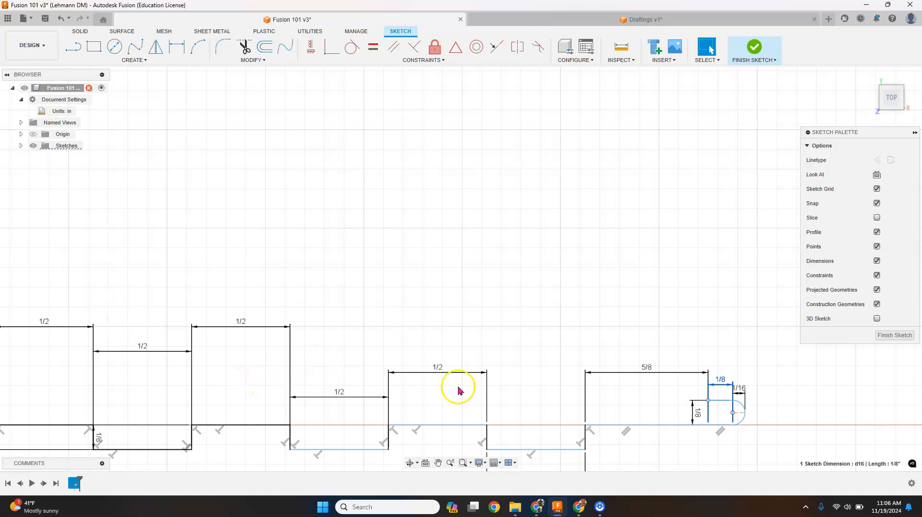
scroll(610, 412, down, 5)
scroll(610, 394, down, 3)
scroll(562, 356, up, 3)
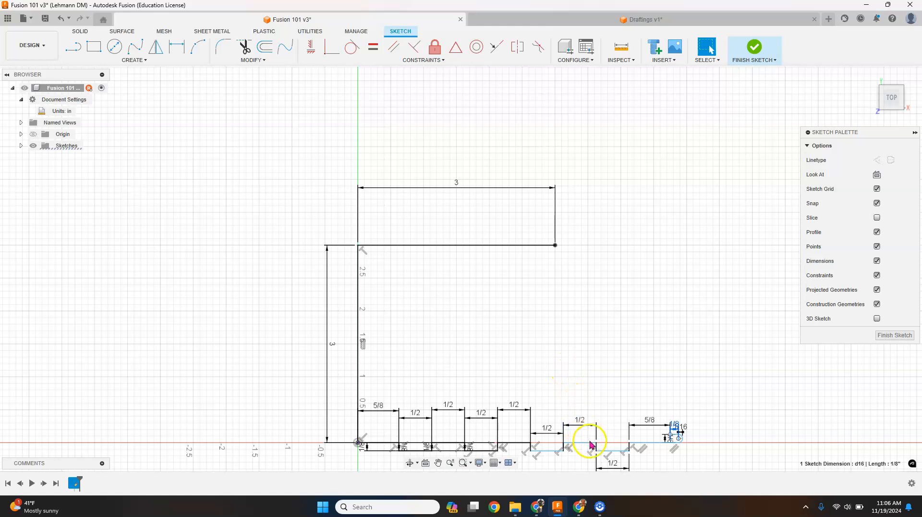
scroll(624, 457, down, 3)
scroll(632, 457, up, 3)
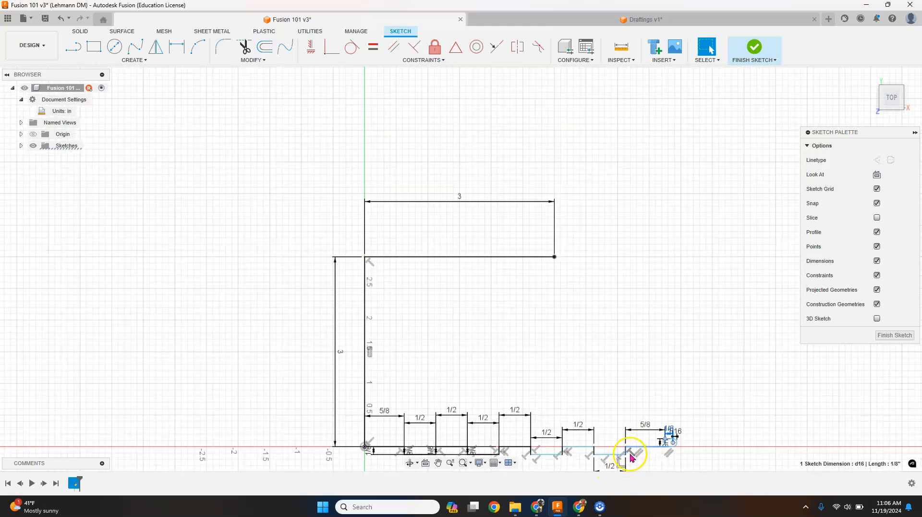
scroll(631, 457, up, 3)
scroll(628, 454, down, 3)
scroll(629, 452, up, 4)
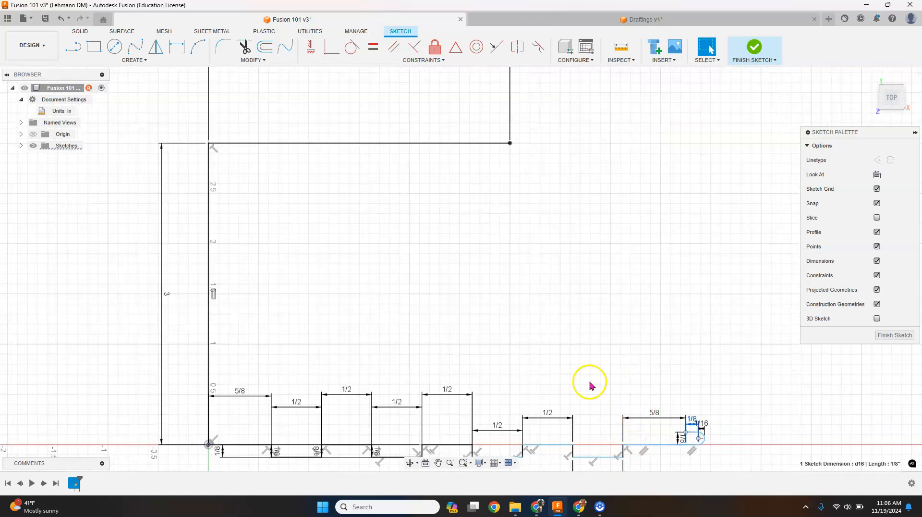
scroll(680, 418, down, 1)
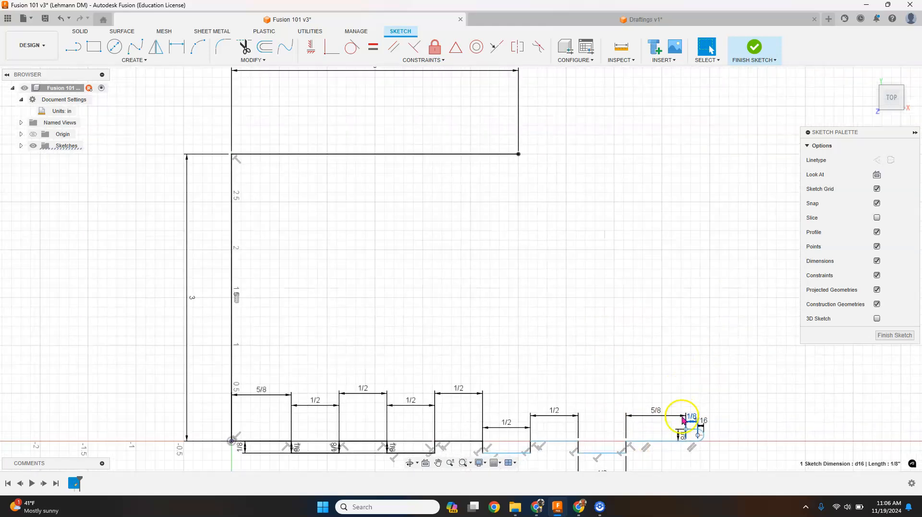